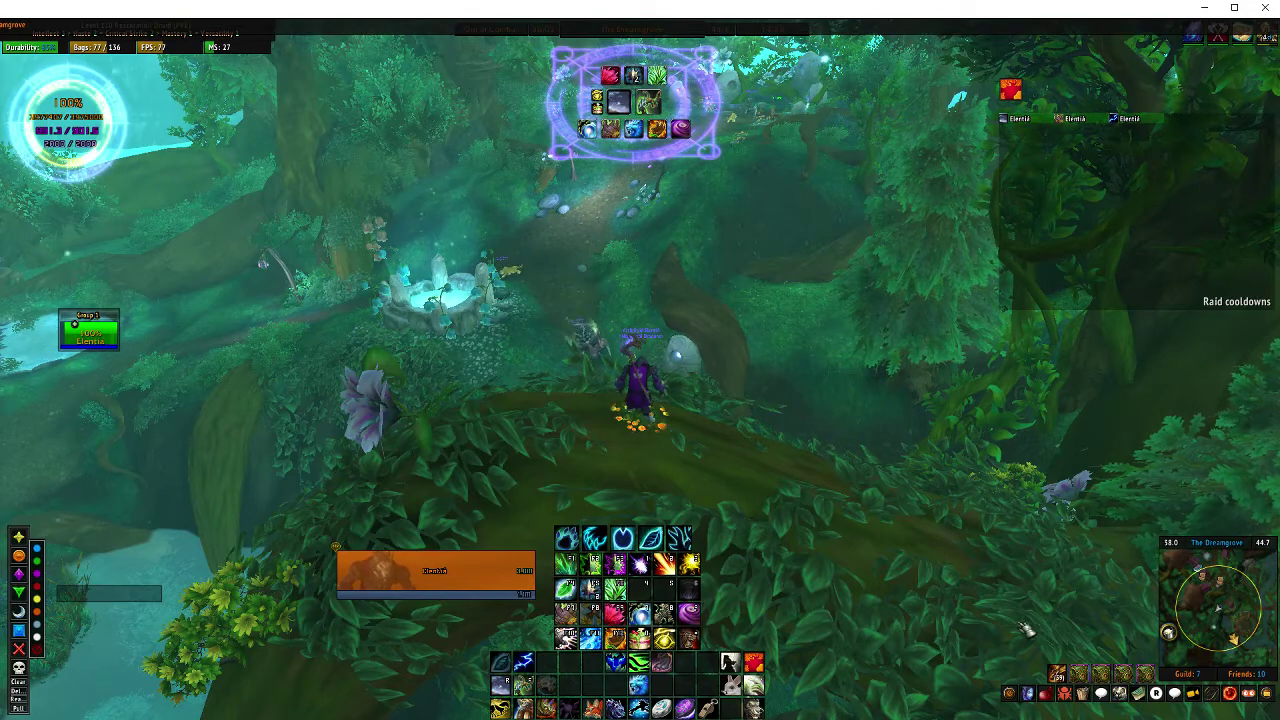
Open VuhDo Options from the panel and move the window to the screen centre.
{"action": "right_click", "coordinate": [110, 593]}
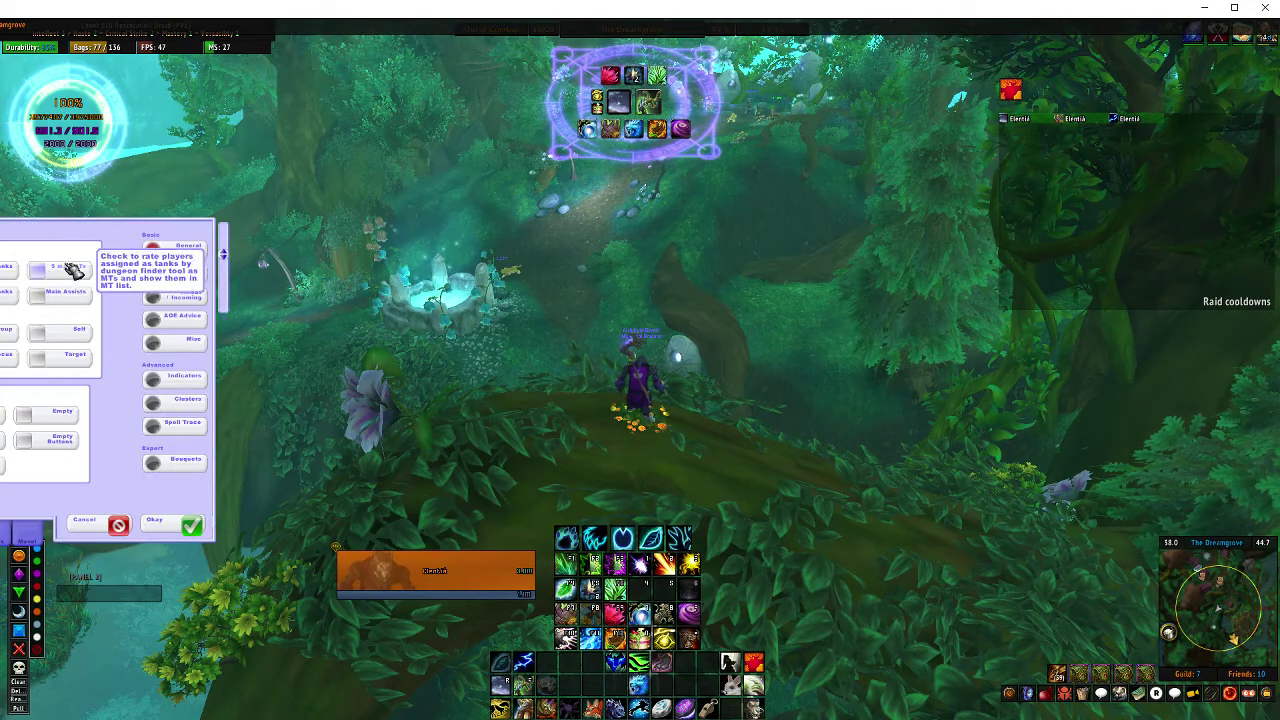
{"action": "left_click_drag", "start_coordinate": [75, 270], "coordinate": [708, 197]}
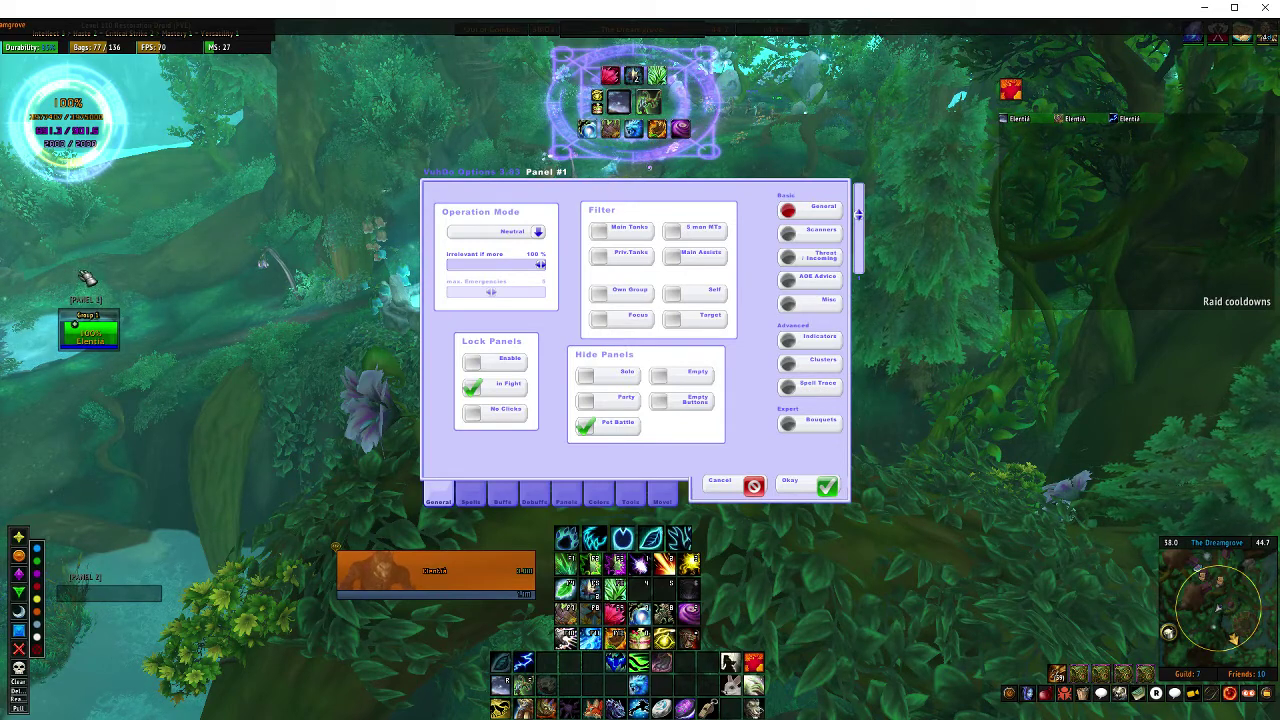
Preview a 30-player test raid from the Move tab, reposition the window, and return to General.
{"action": "left_click", "coordinate": [662, 500]}
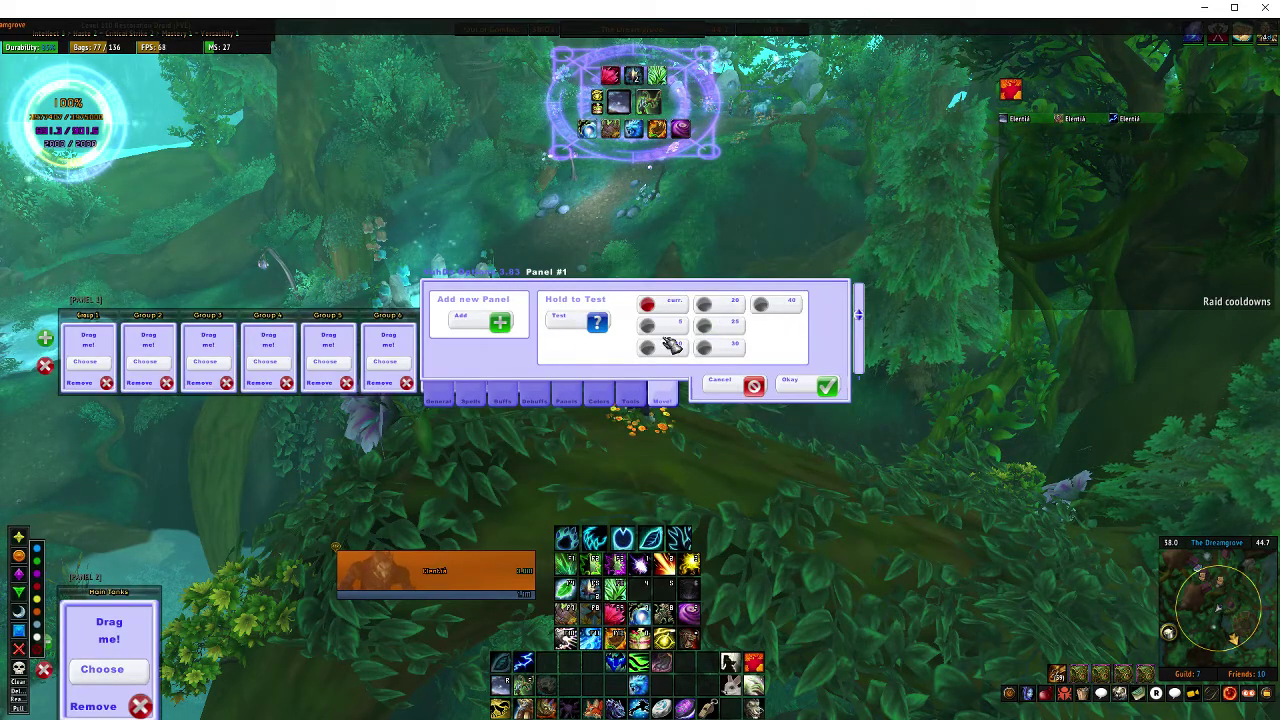
{"action": "left_click", "coordinate": [741, 348]}
{"action": "left_click", "coordinate": [600, 328]}
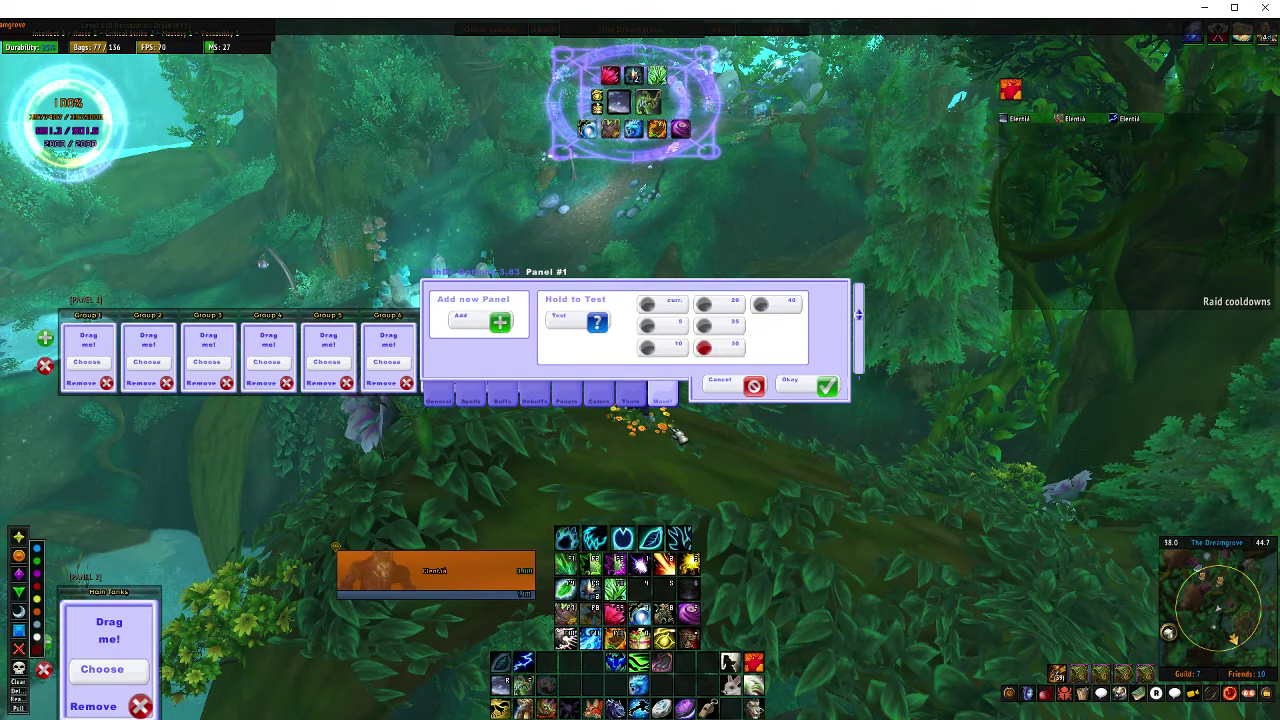
{"action": "left_click_drag", "start_coordinate": [610, 318], "coordinate": [728, 300]}
{"action": "left_click", "coordinate": [730, 301]}
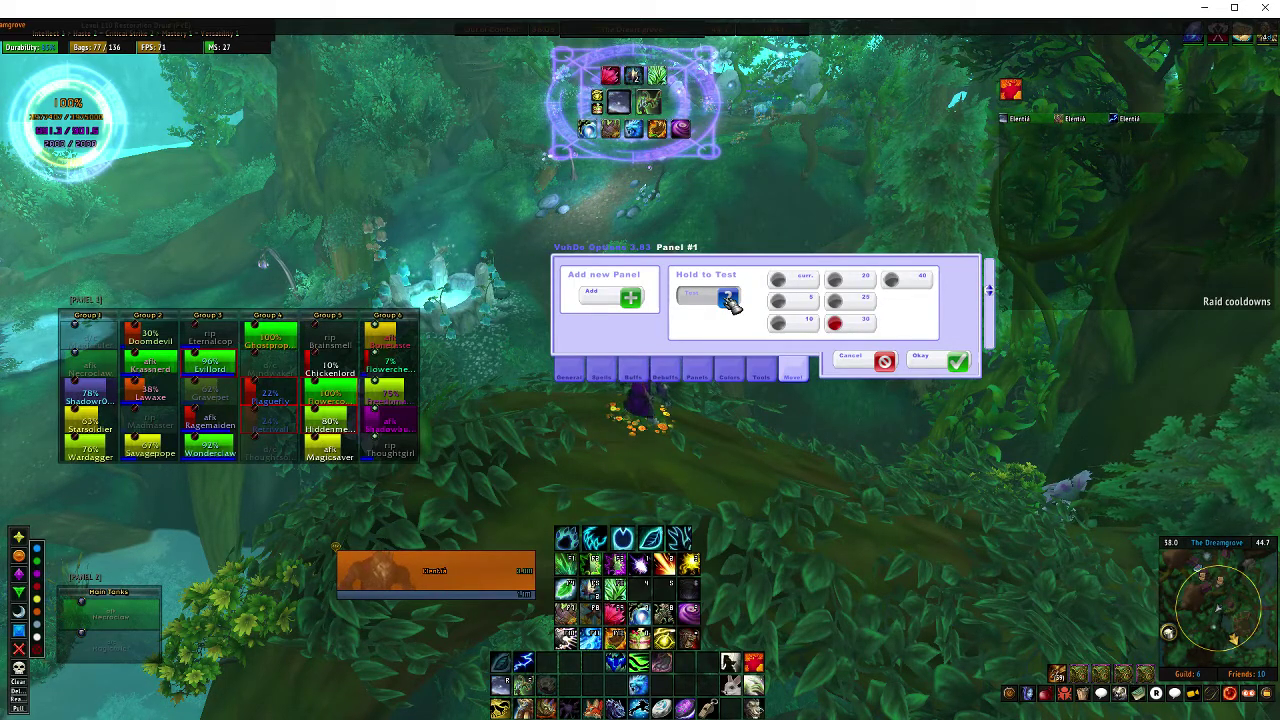
{"action": "left_click", "coordinate": [728, 300]}
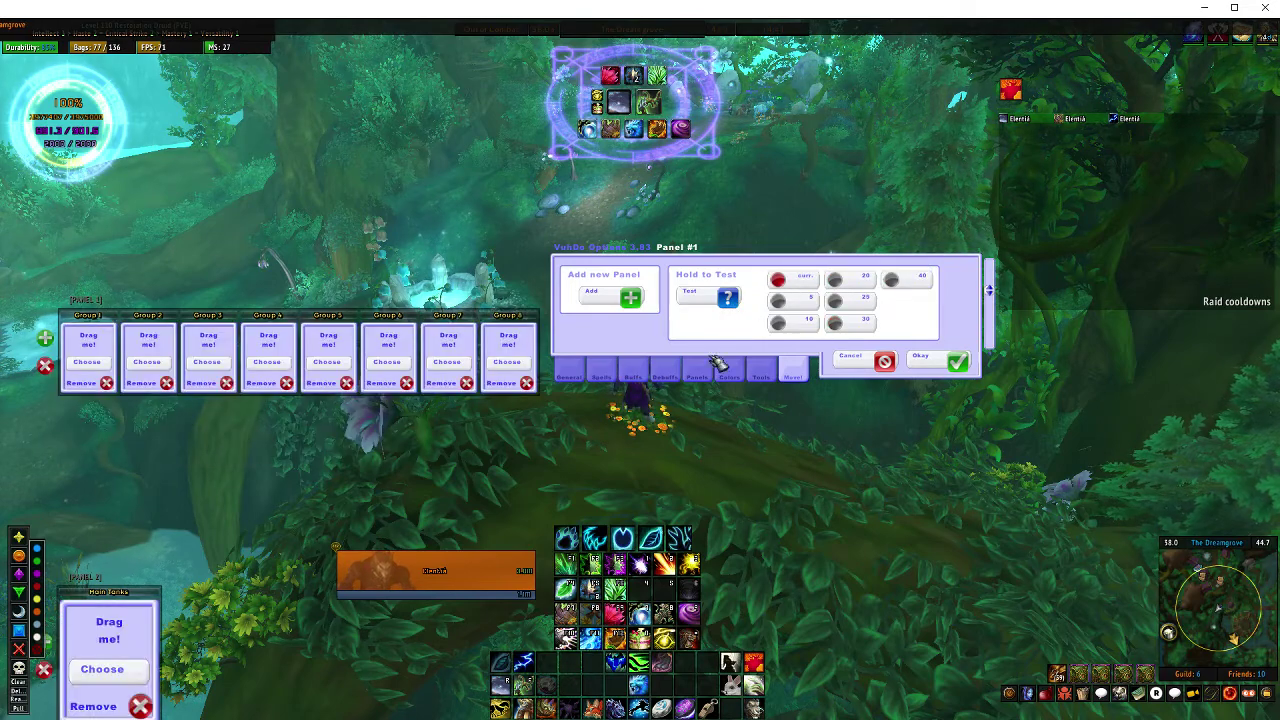
{"action": "left_click", "coordinate": [575, 379]}
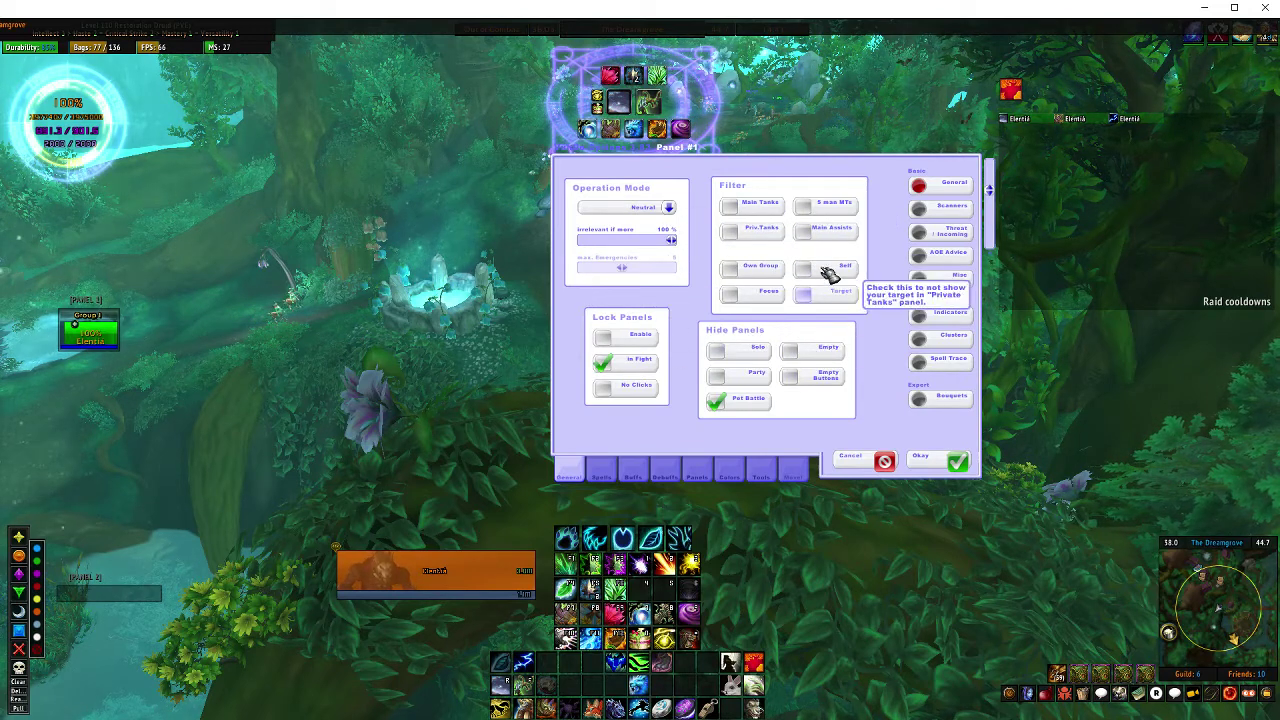
Review the Scanners, Threat/Incoming, AOE Advice and Misc pages in turn.
{"action": "left_click", "coordinate": [935, 208]}
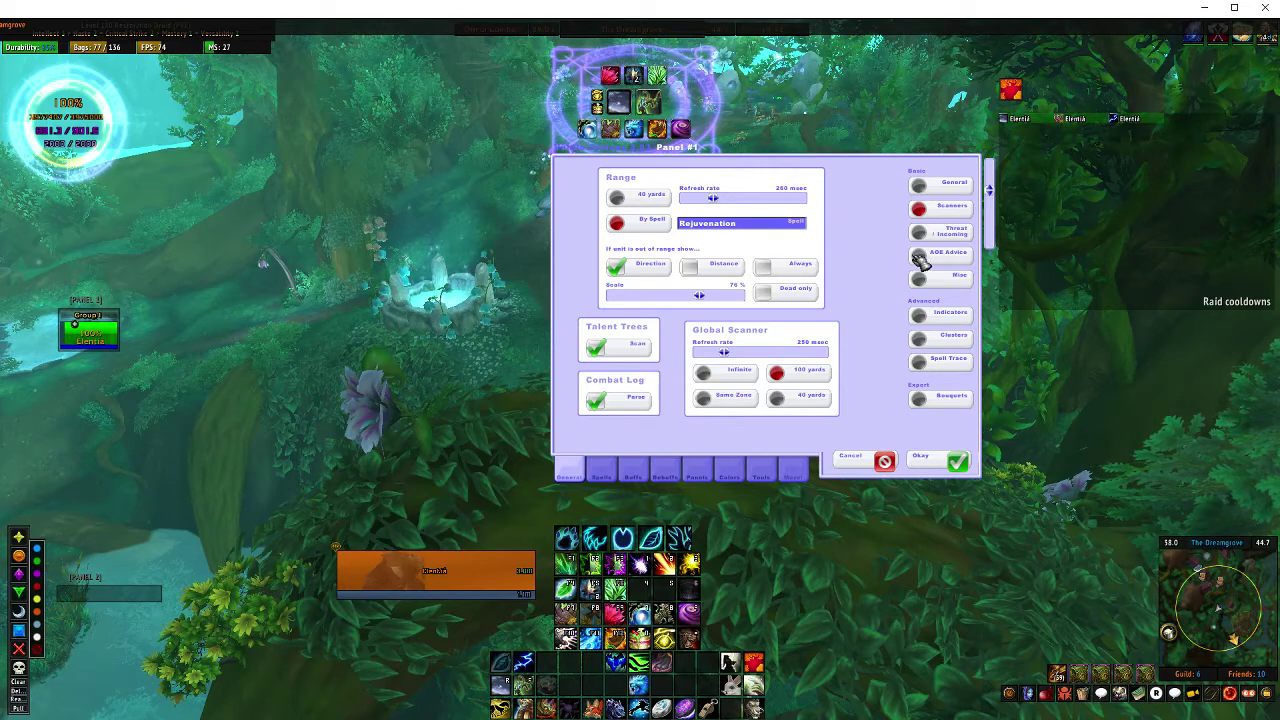
{"action": "left_click", "coordinate": [942, 232]}
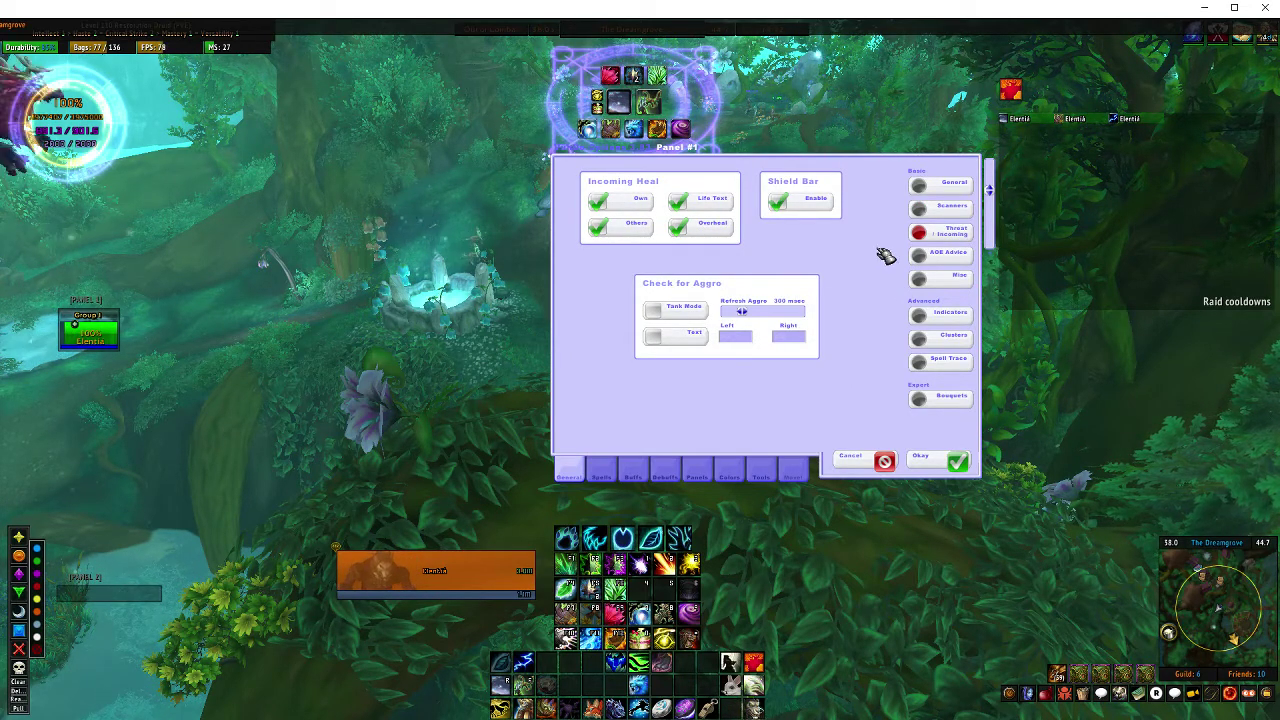
{"action": "left_click", "coordinate": [929, 252]}
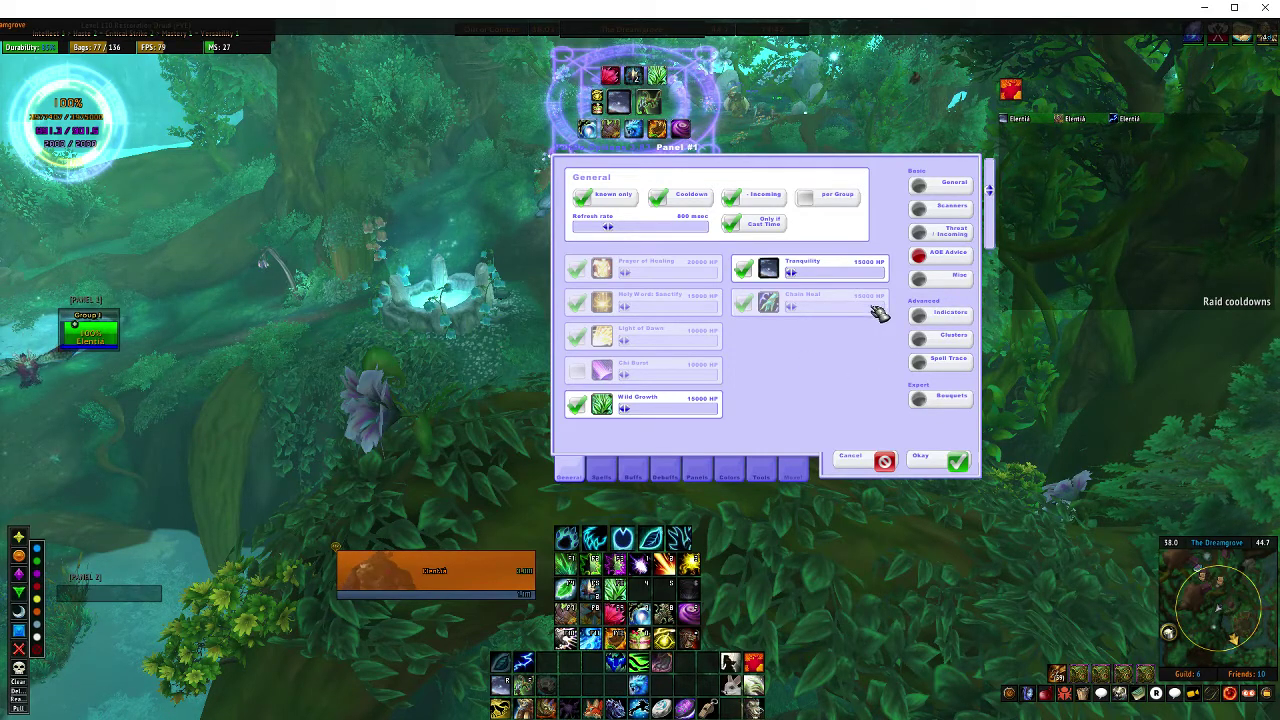
{"action": "left_click", "coordinate": [930, 277]}
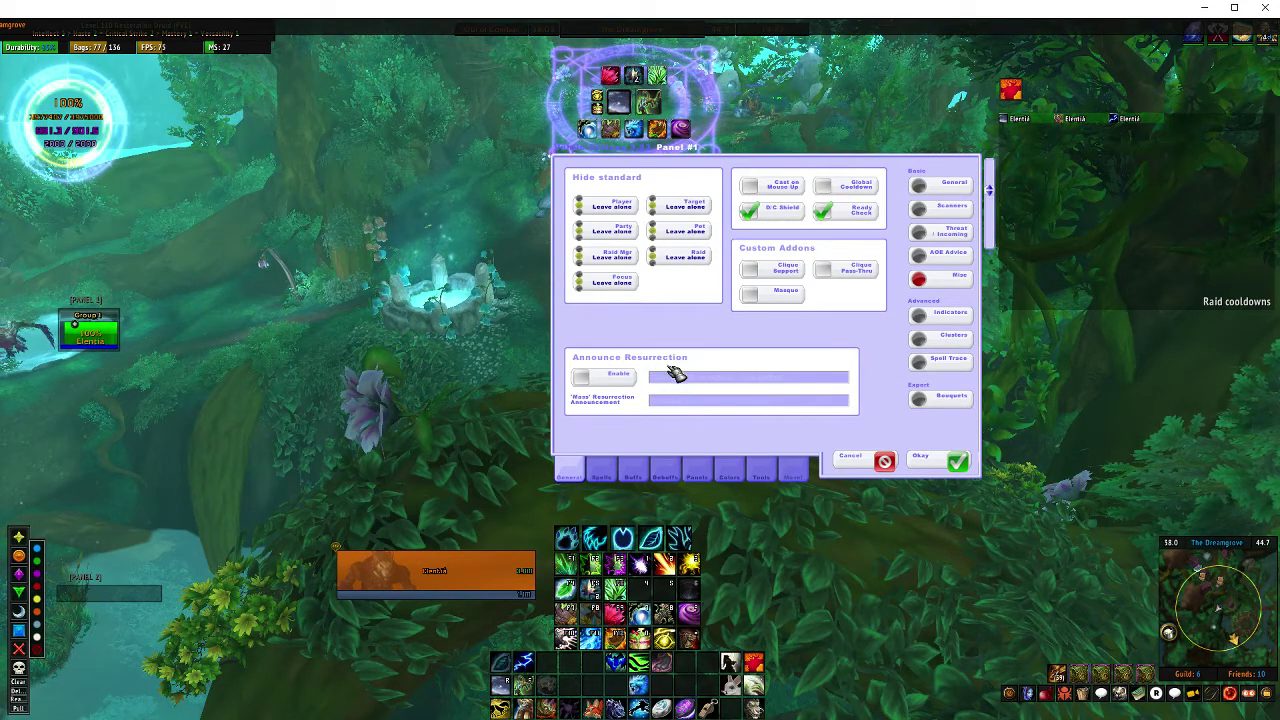
Toggle Announce Resurrection on and back off, then view the Indicators page.
{"action": "left_click", "coordinate": [584, 377]}
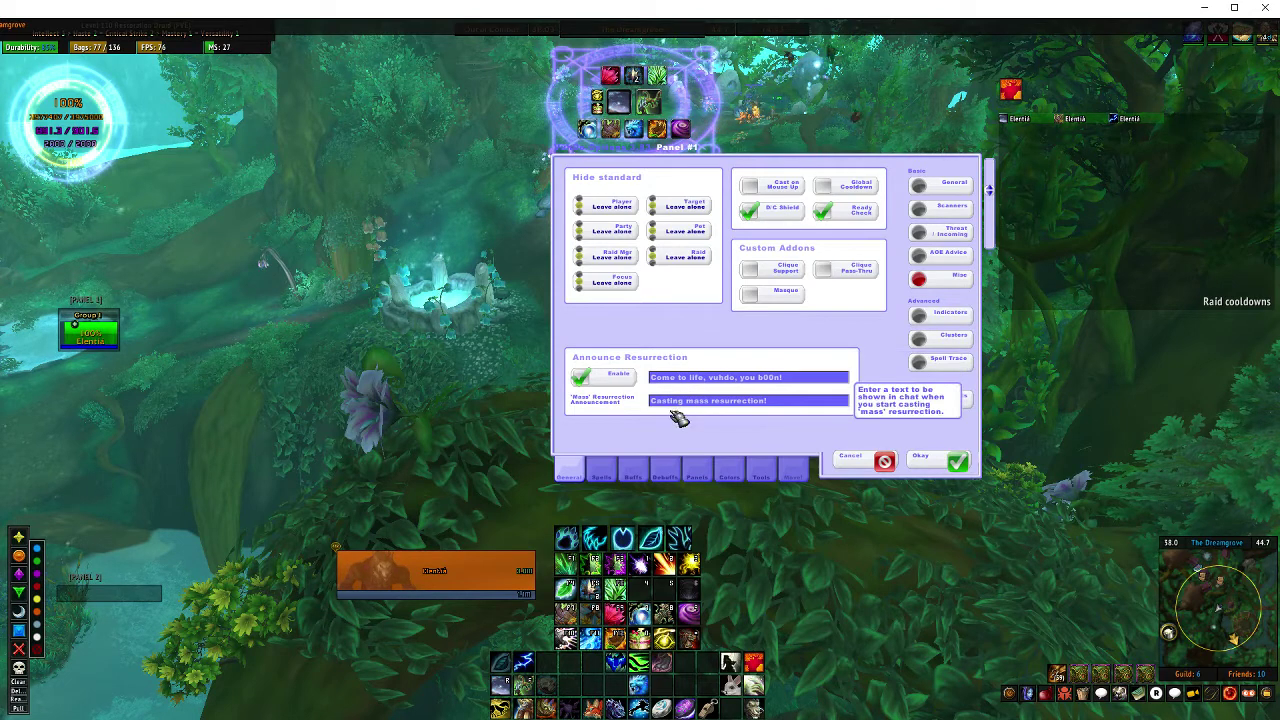
{"action": "left_click", "coordinate": [581, 377]}
{"action": "left_click", "coordinate": [958, 326]}
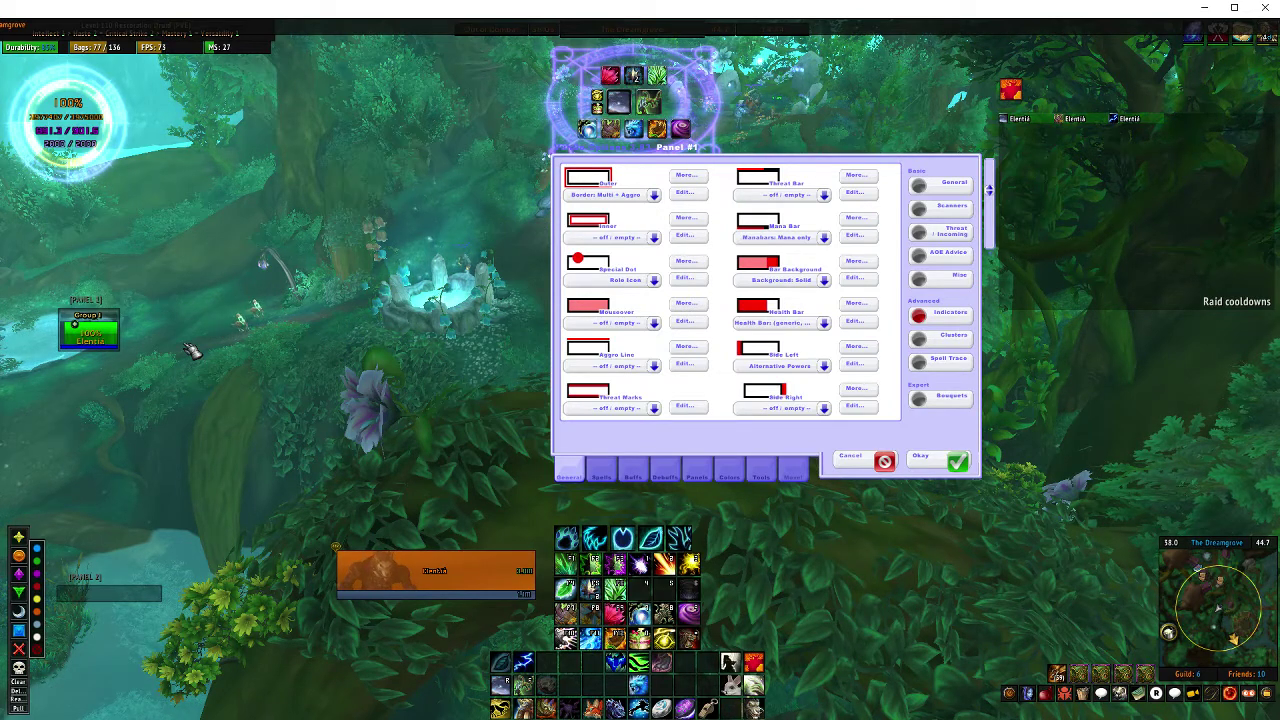
Try 'Health (generic, class col)' for the Health Bar, revert to the generic bar, then view Clusters.
{"action": "left_click", "coordinate": [824, 323]}
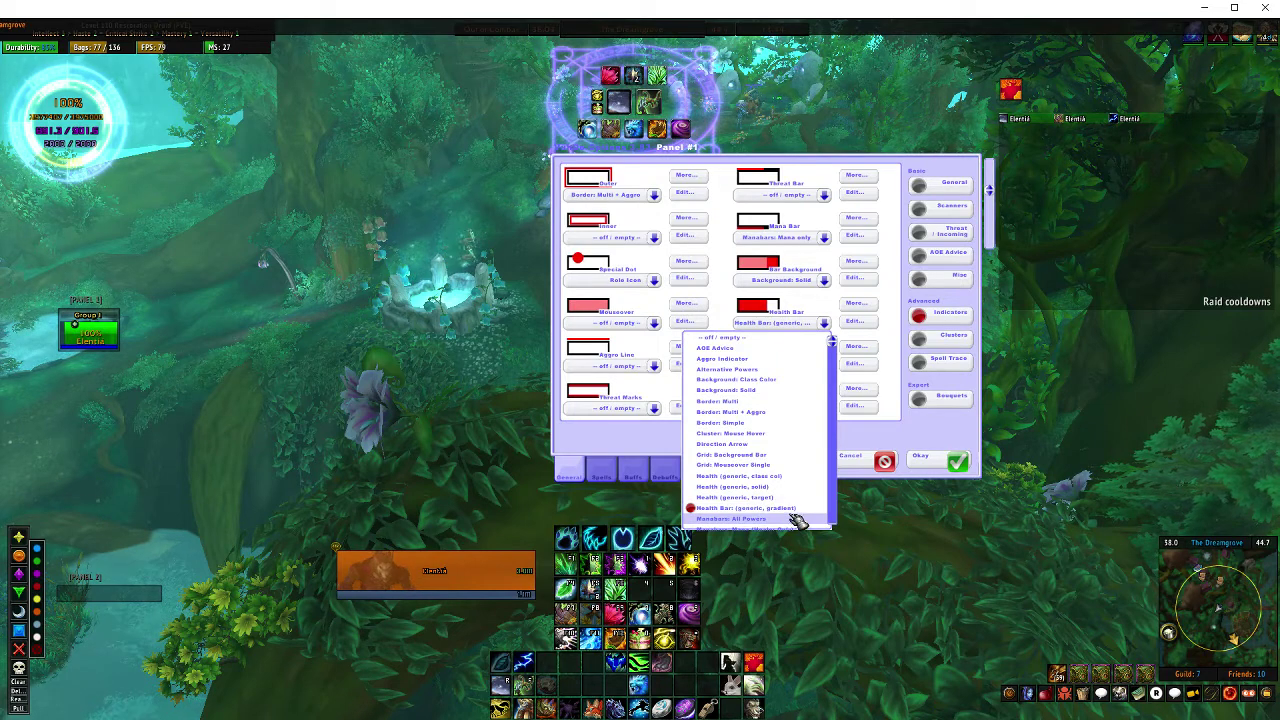
{"action": "left_click", "coordinate": [783, 477]}
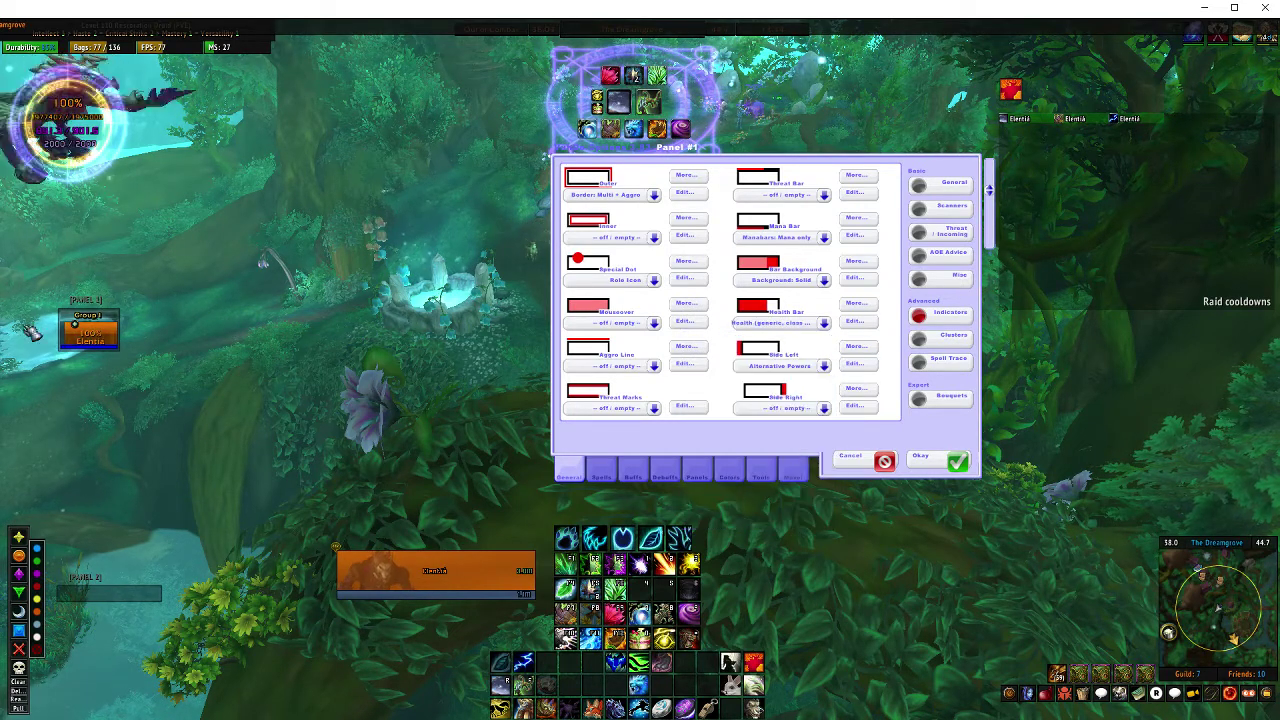
{"action": "left_click", "coordinate": [824, 323]}
{"action": "left_click", "coordinate": [782, 510]}
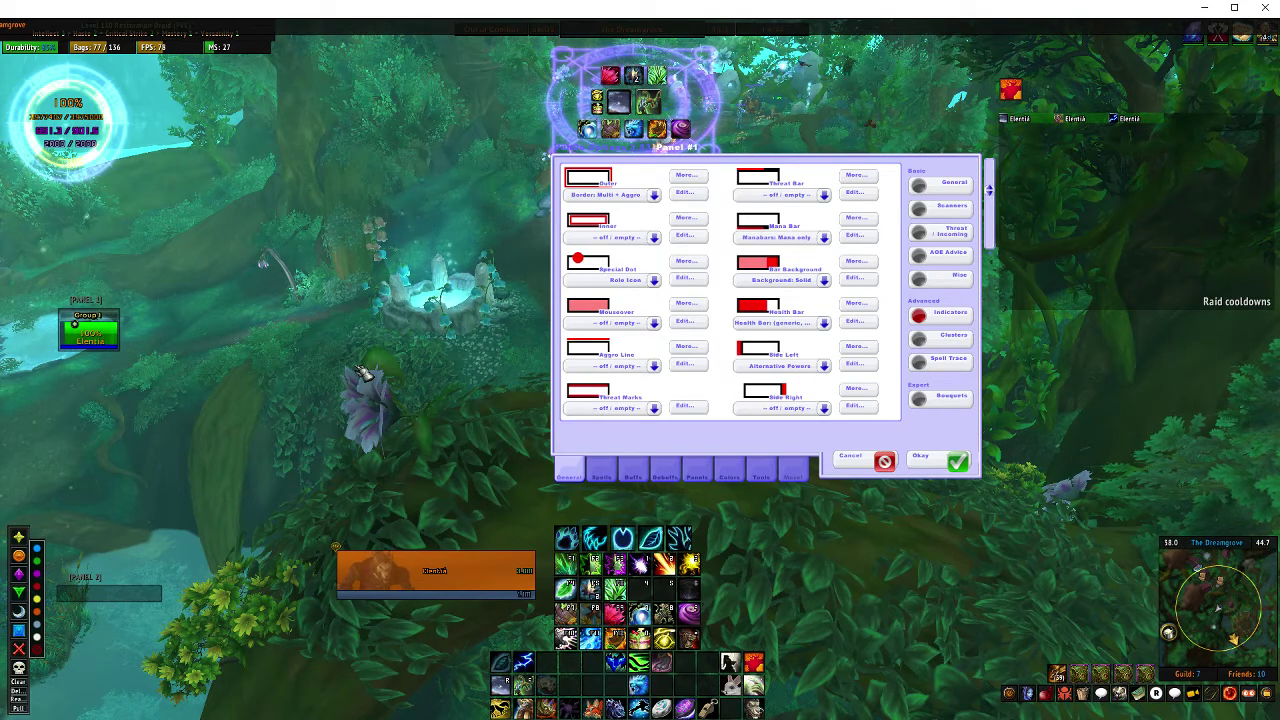
{"action": "left_click", "coordinate": [958, 337]}
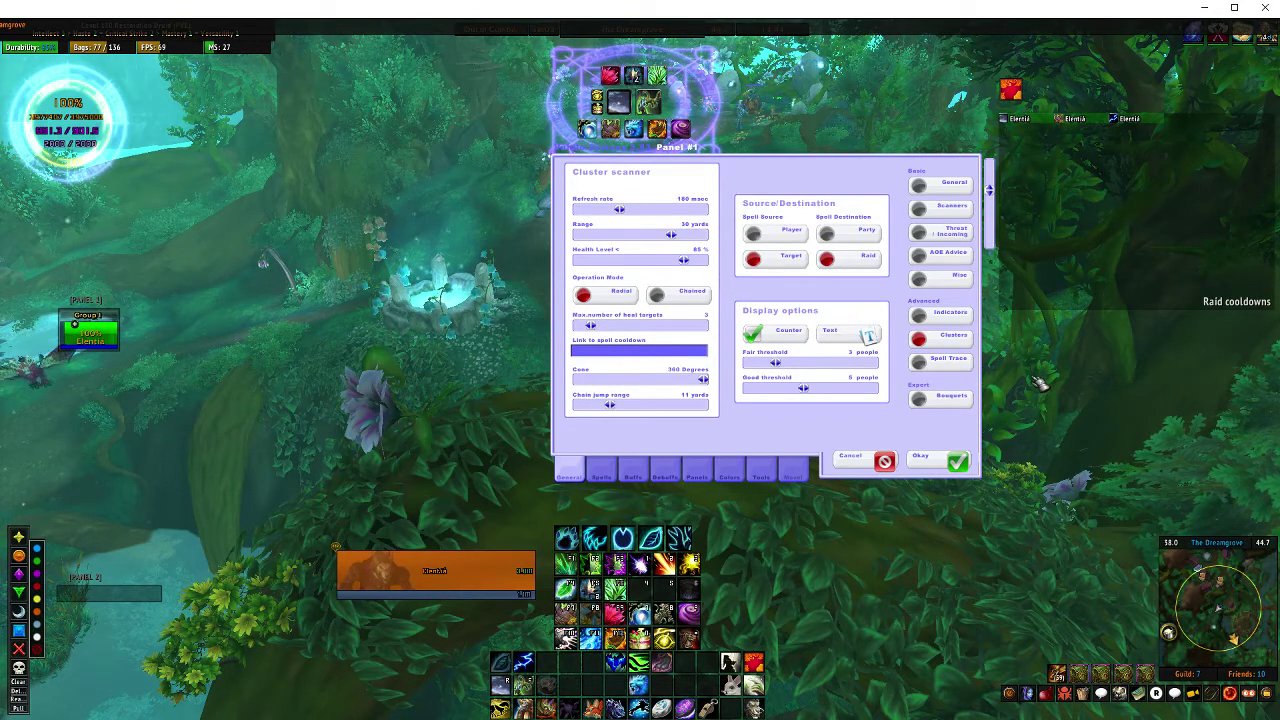
Review the Spell Trace and Bouquets pages, then show the Spells tab mouse bindings.
{"action": "left_click", "coordinate": [958, 366]}
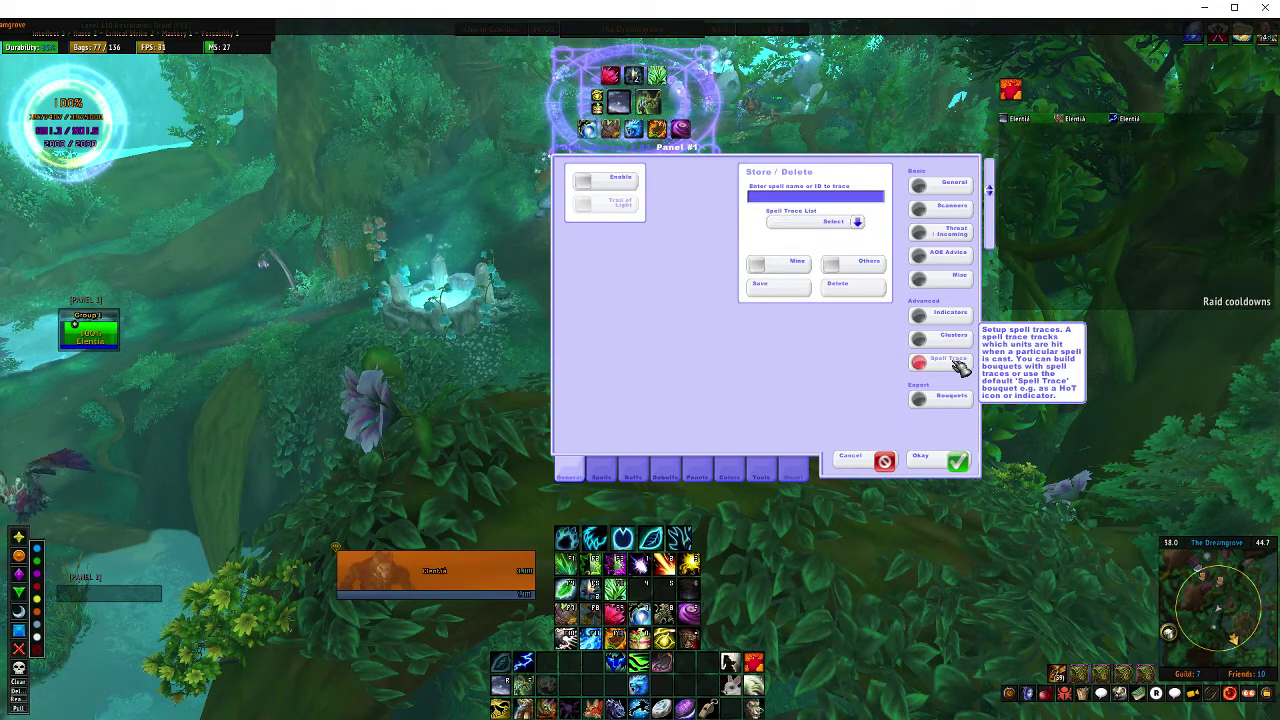
{"action": "left_click", "coordinate": [955, 397]}
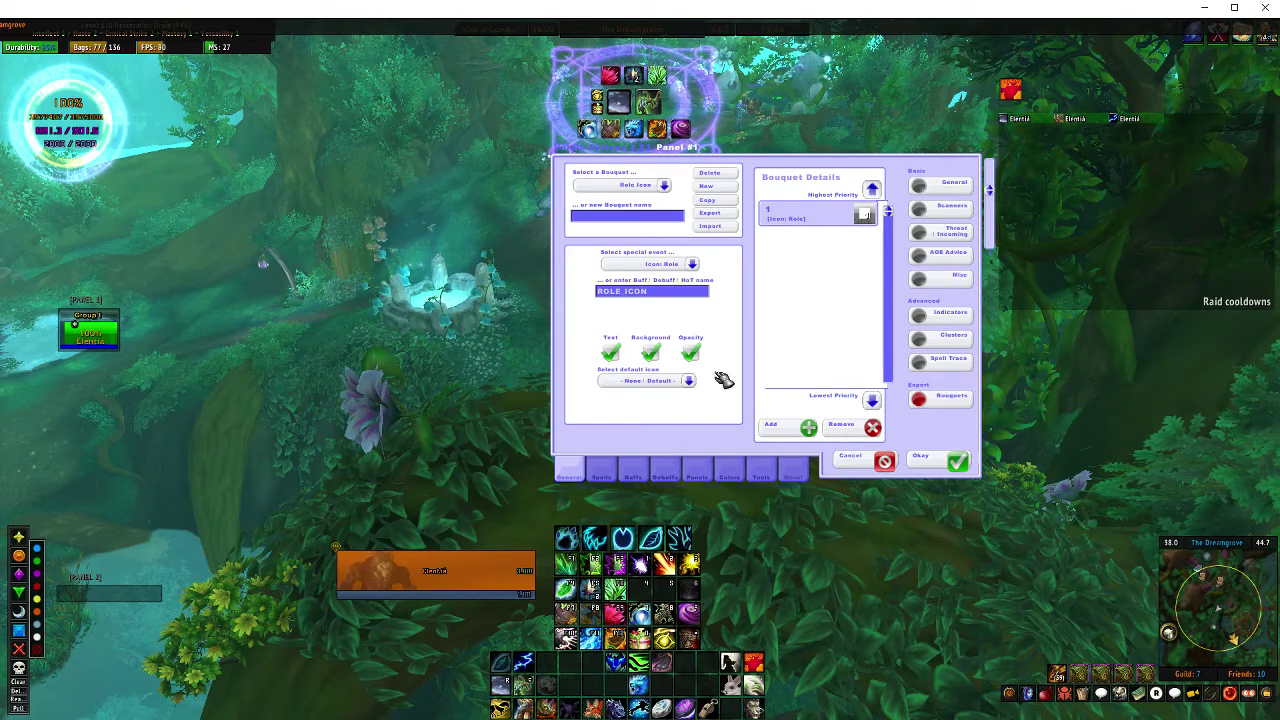
{"action": "left_click", "coordinate": [602, 470]}
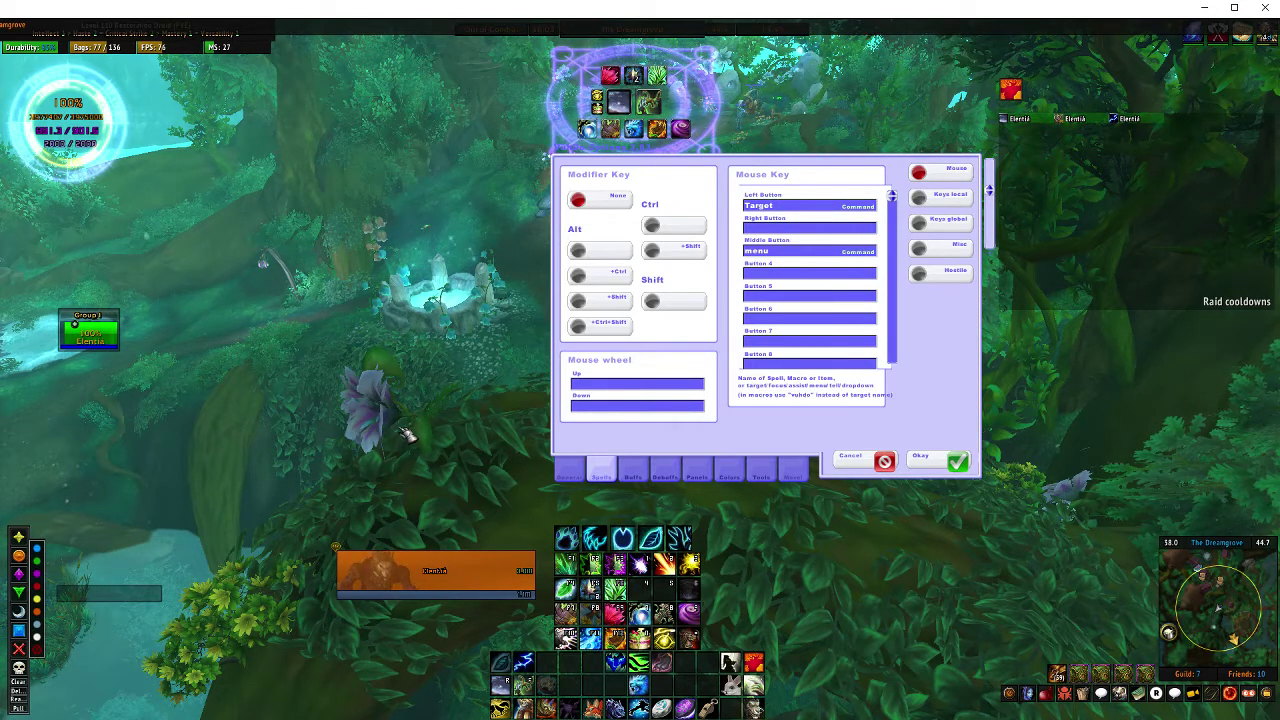
Target the group member, then bind left click to Regrowth and test it on the frame.
{"action": "left_click", "coordinate": [89, 333]}
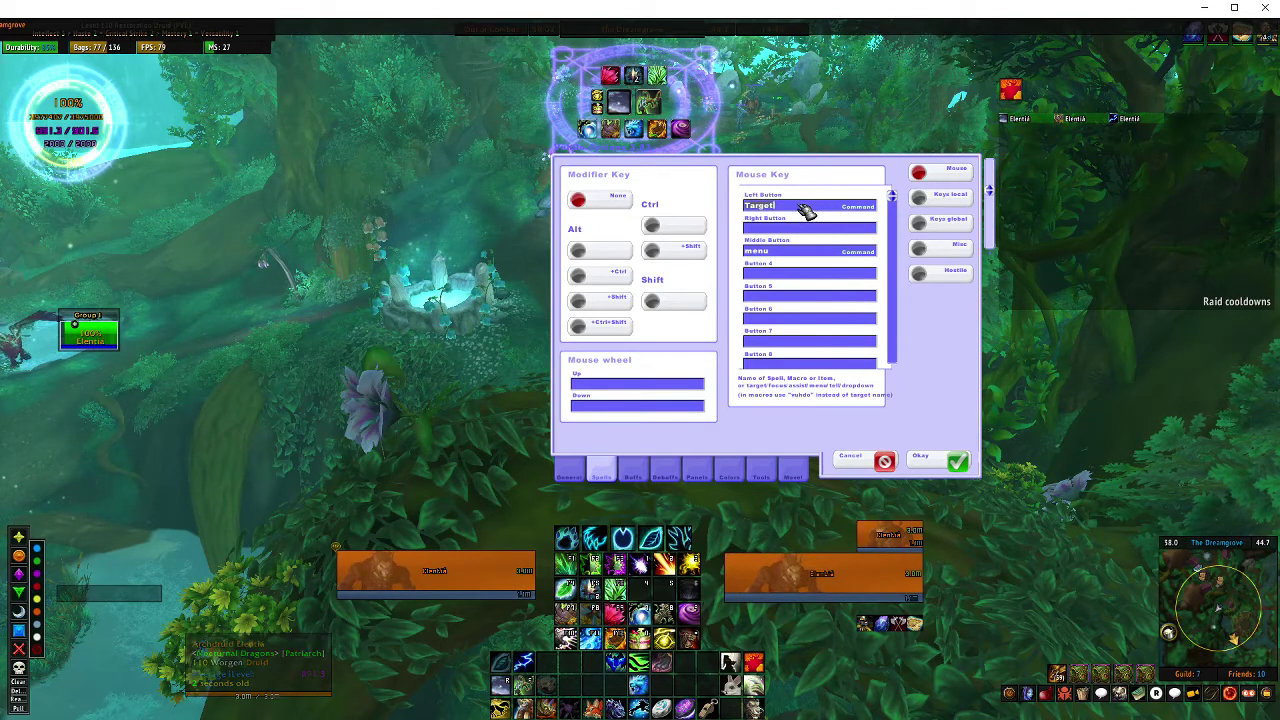
{"action": "key", "text": "BackSpace"}
{"action": "type", "text": "Regrowth"}
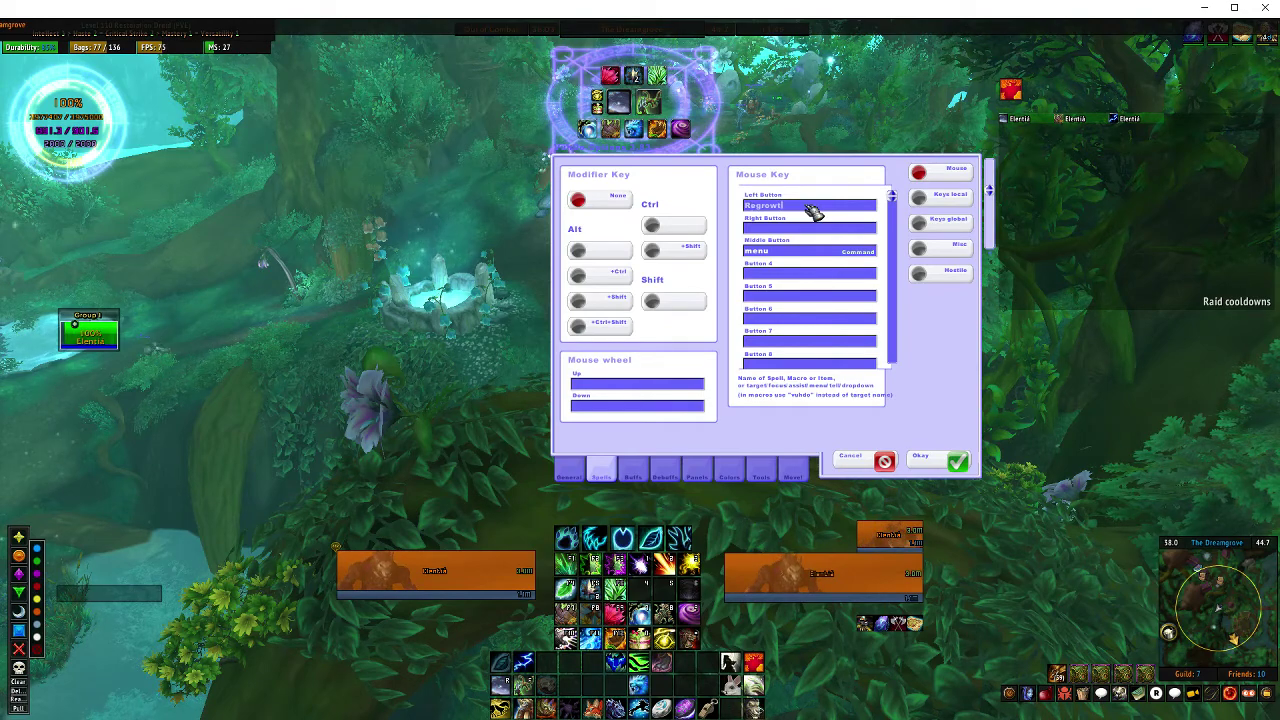
{"action": "left_click", "coordinate": [90, 338]}
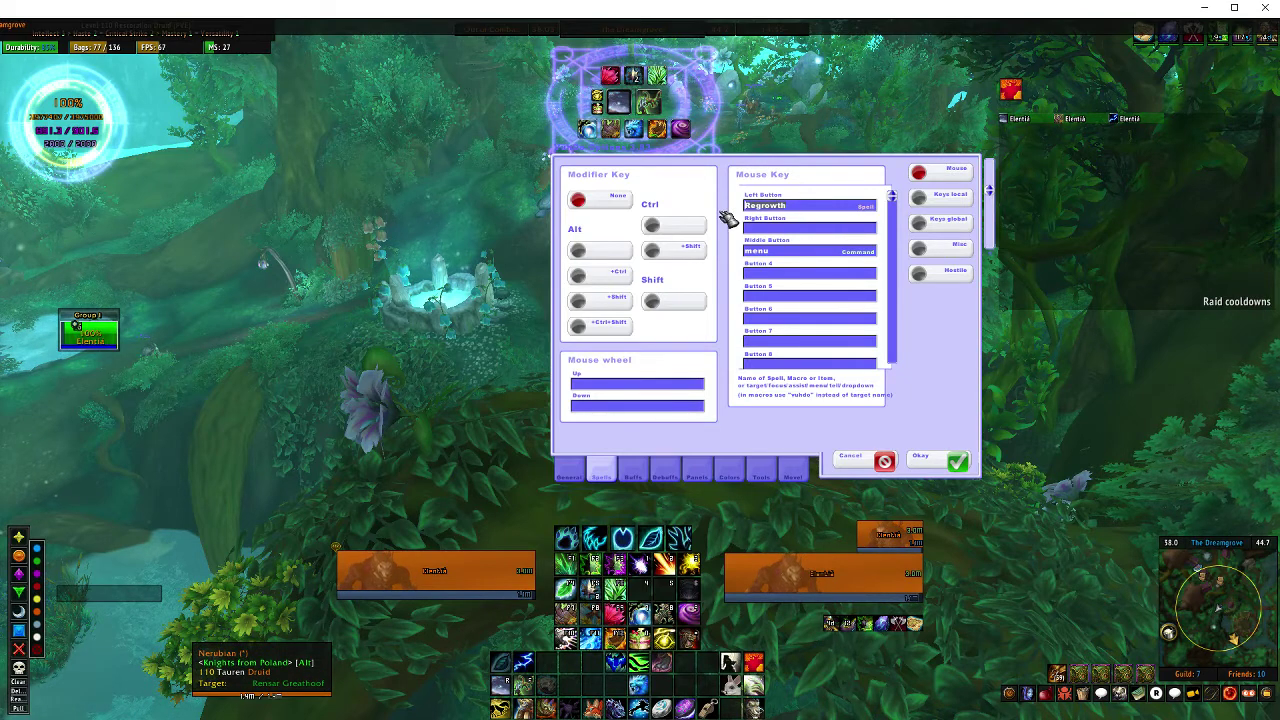
Restore the left-click binding to 'Target' and open then close the member's role menu.
{"action": "type", "text": "Target"}
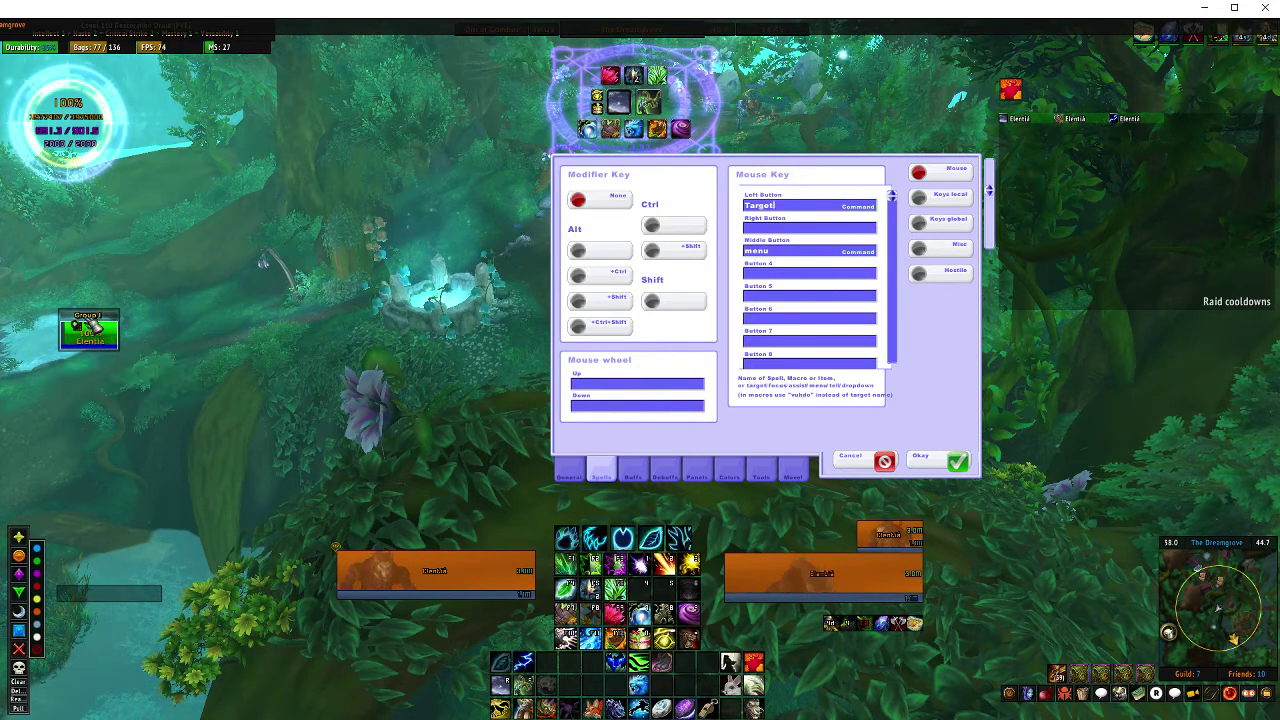
{"action": "mouse_move", "coordinate": [100, 336]}
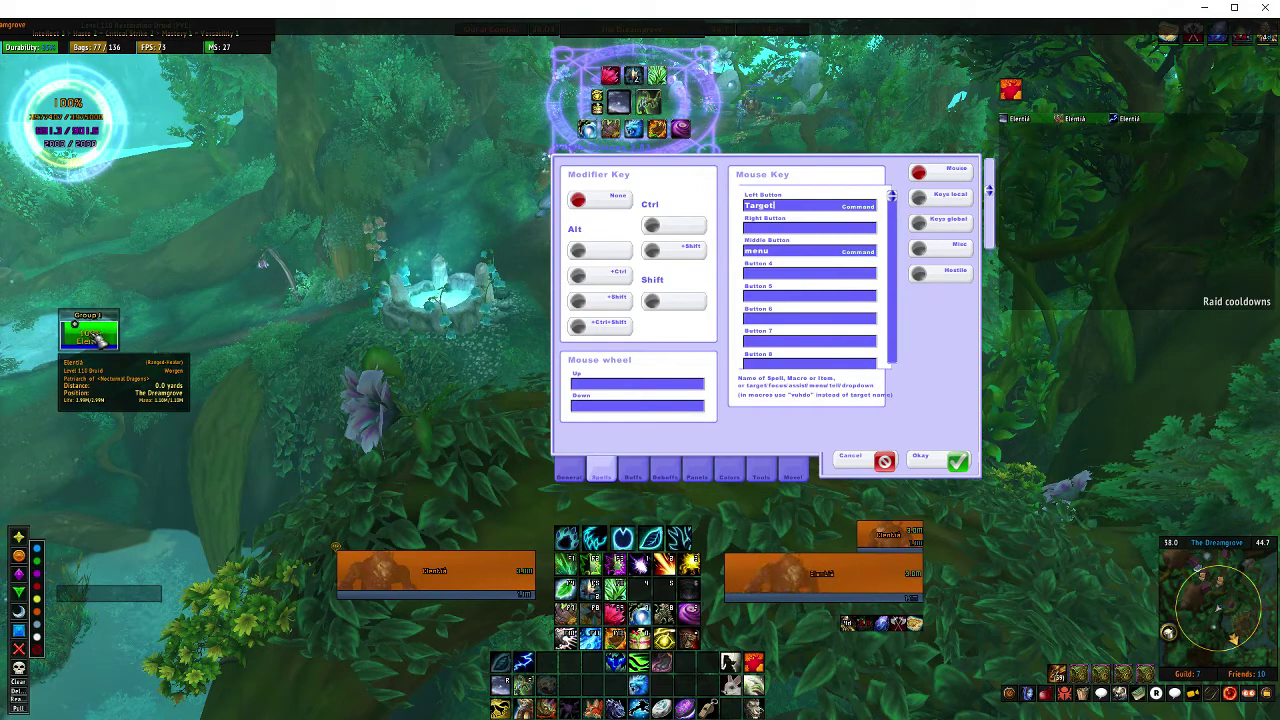
{"action": "right_click", "coordinate": [100, 340]}
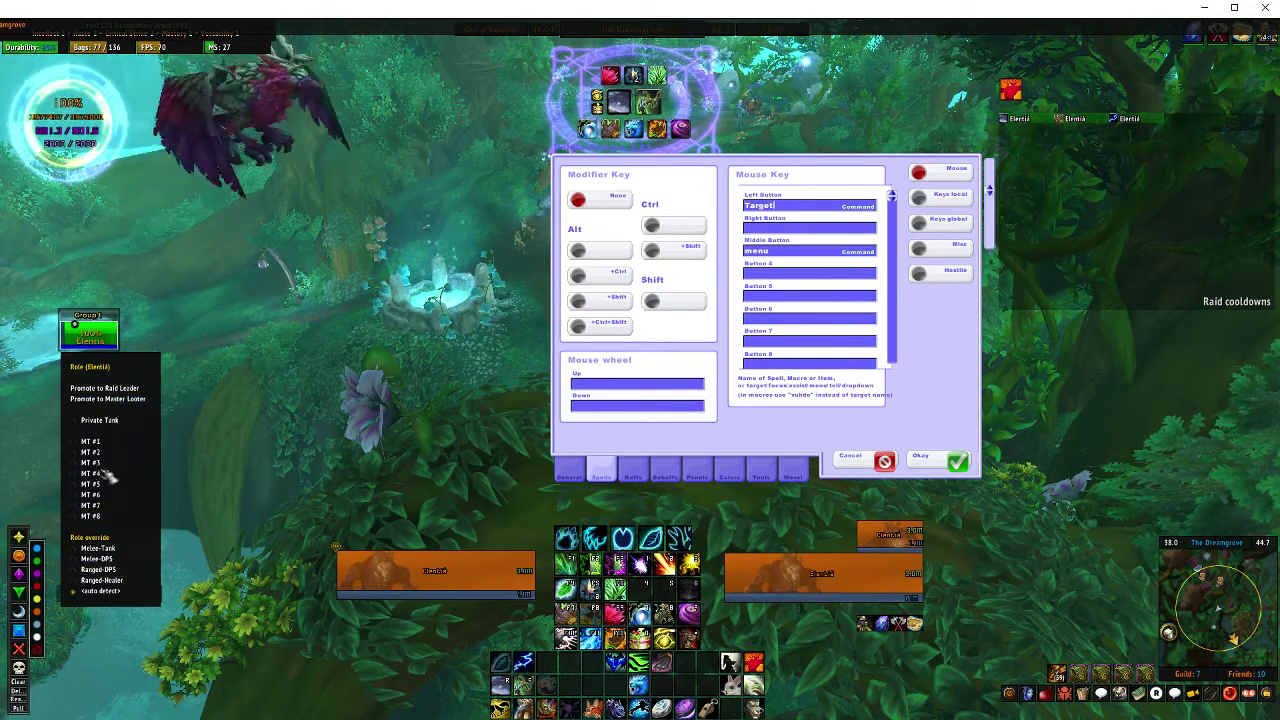
{"action": "left_click", "coordinate": [118, 553]}
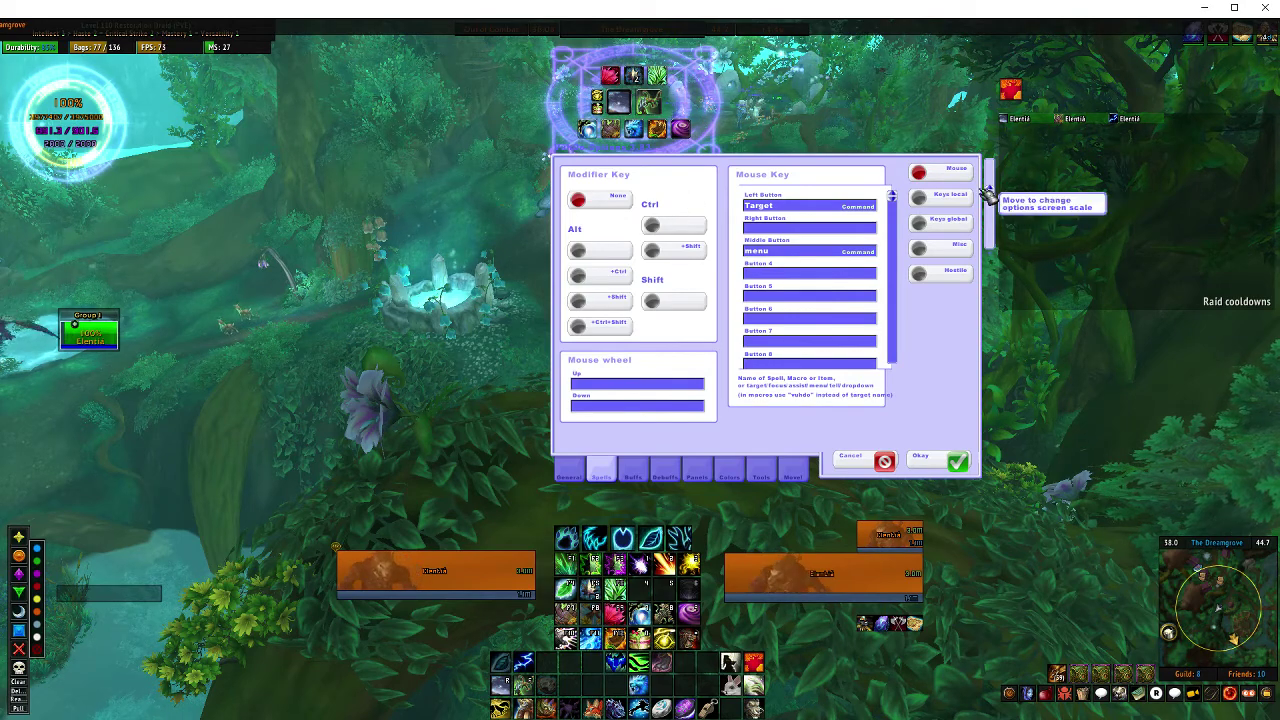
Cycle twice through the Keys local, Keys global, Misc and Hostile pages, then show Buffs.
{"action": "left_click", "coordinate": [945, 197]}
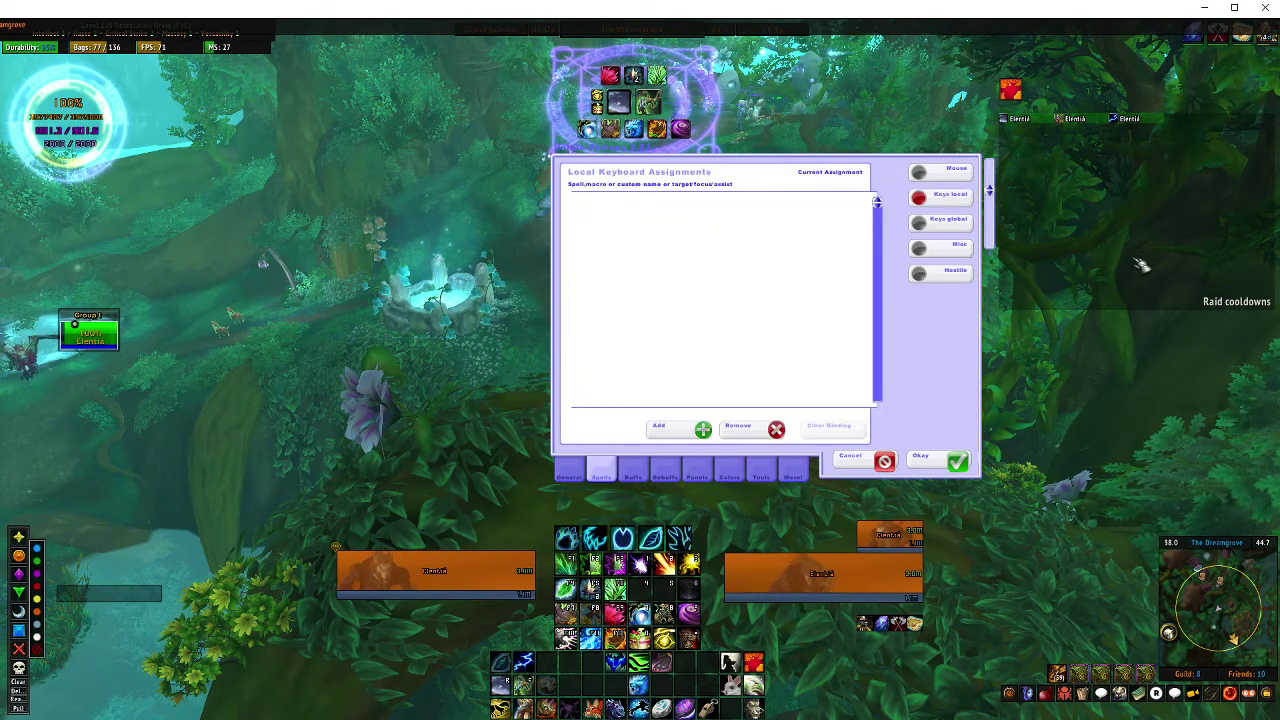
{"action": "left_click", "coordinate": [960, 228]}
{"action": "left_click", "coordinate": [963, 248]}
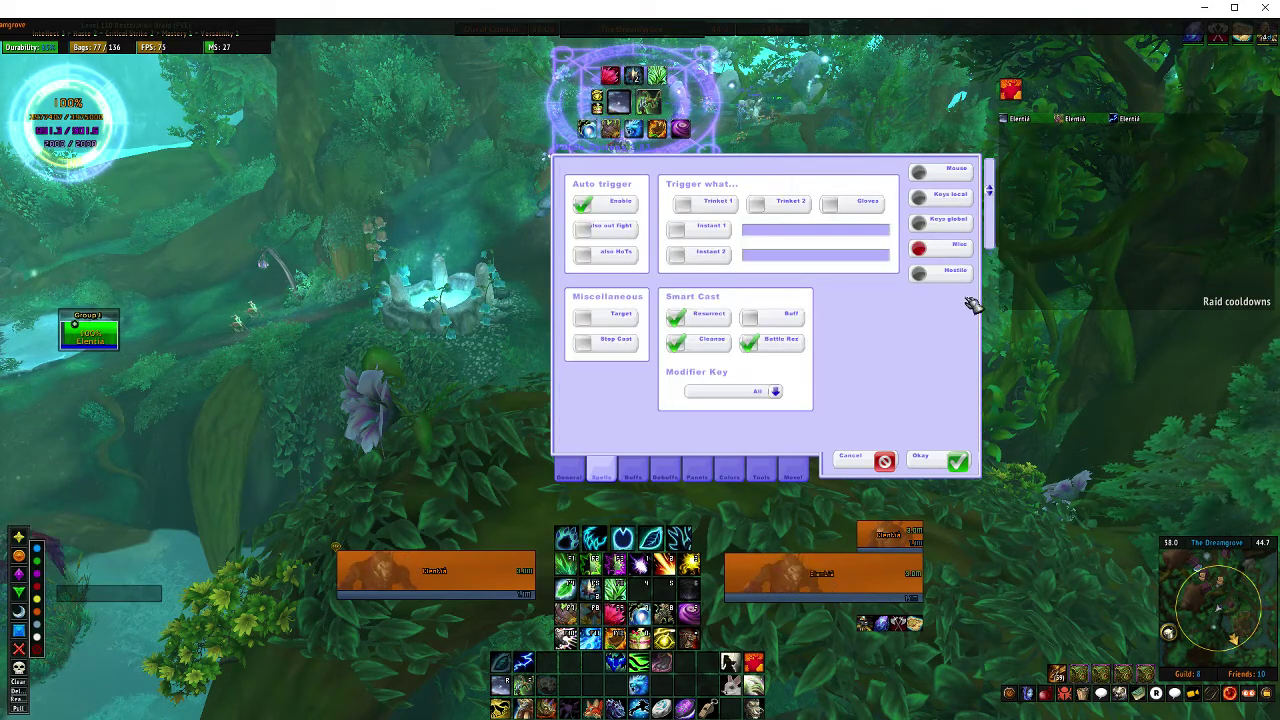
{"action": "left_click", "coordinate": [958, 272]}
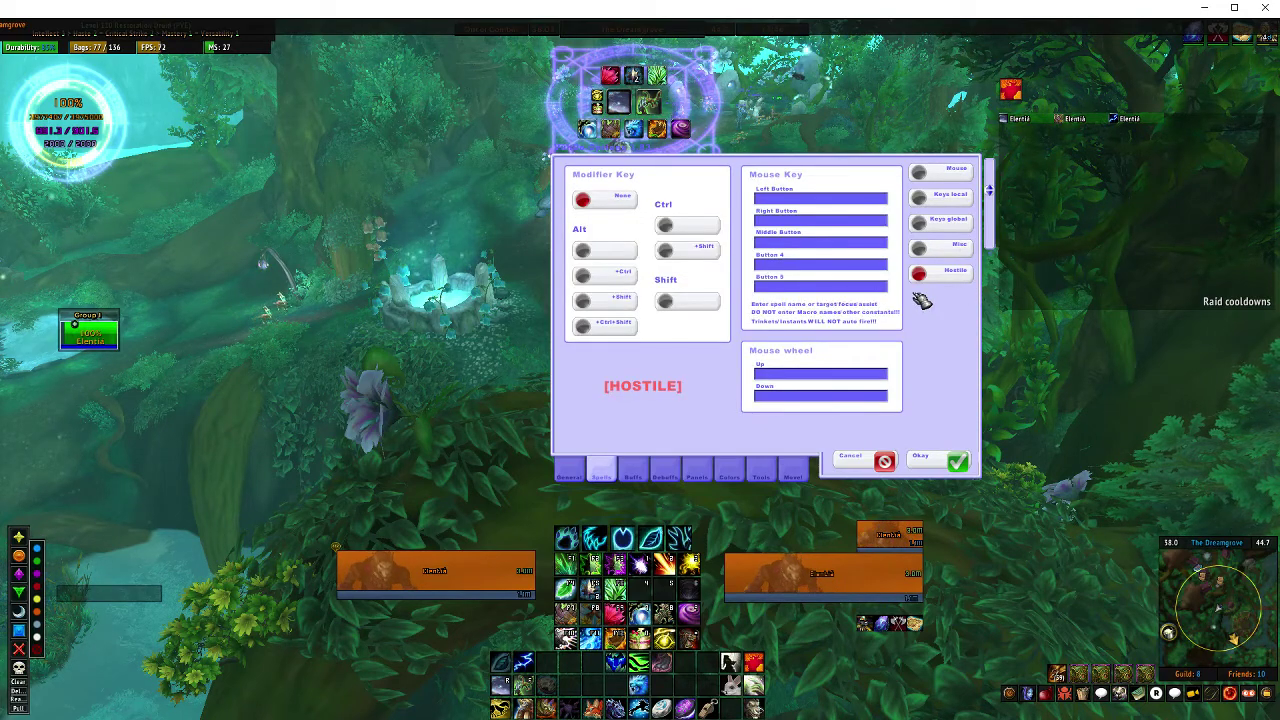
{"action": "left_click", "coordinate": [951, 248]}
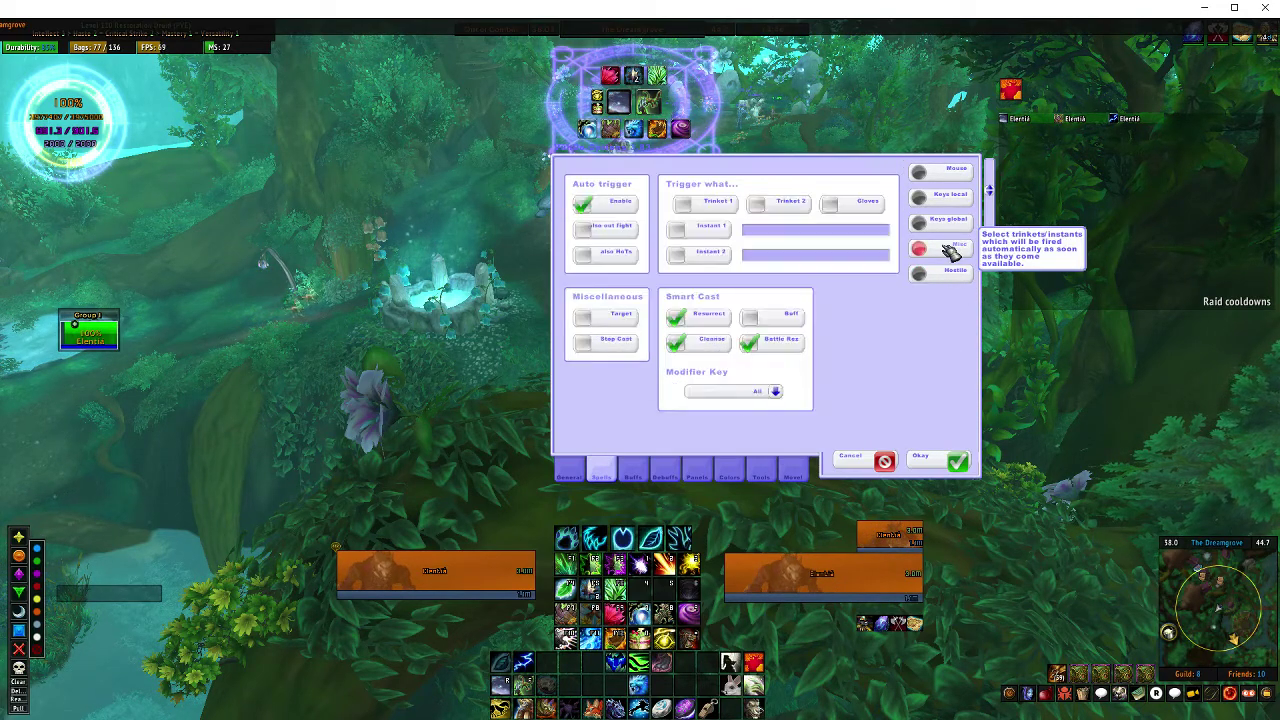
{"action": "left_click", "coordinate": [945, 197]}
{"action": "left_click", "coordinate": [951, 224]}
{"action": "left_click", "coordinate": [955, 248]}
{"action": "left_click", "coordinate": [958, 272]}
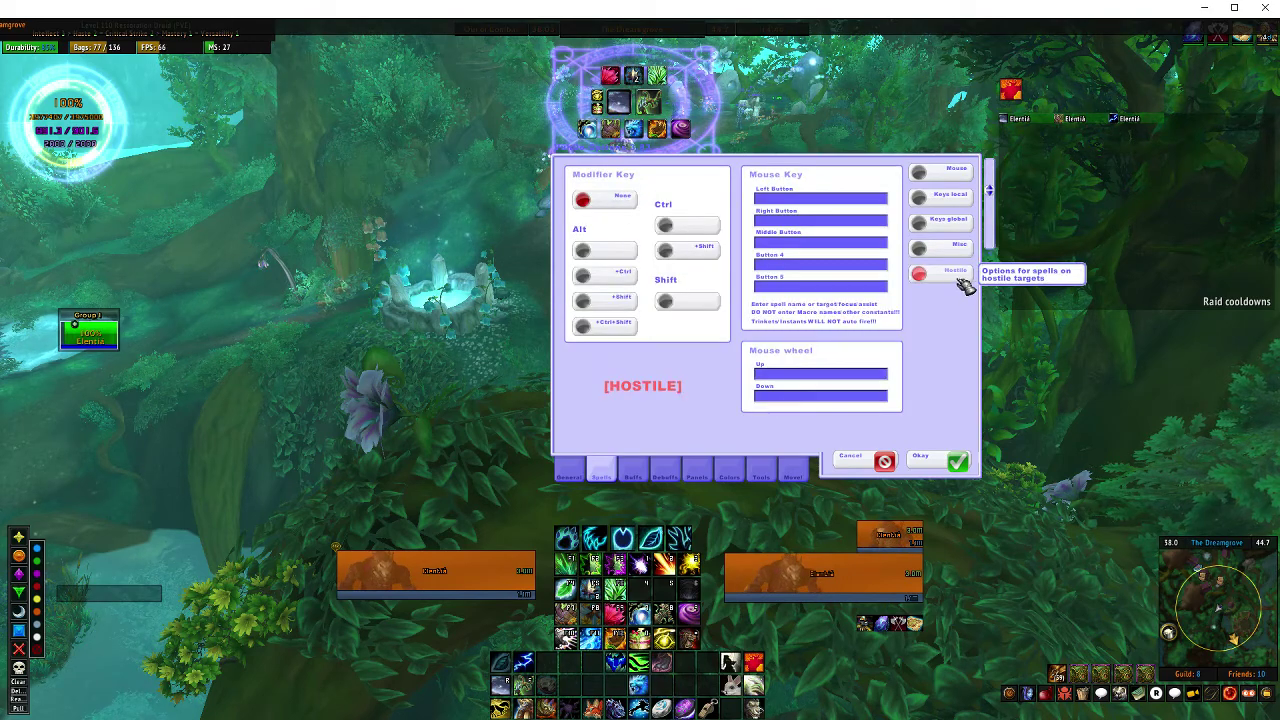
{"action": "left_click", "coordinate": [633, 472]}
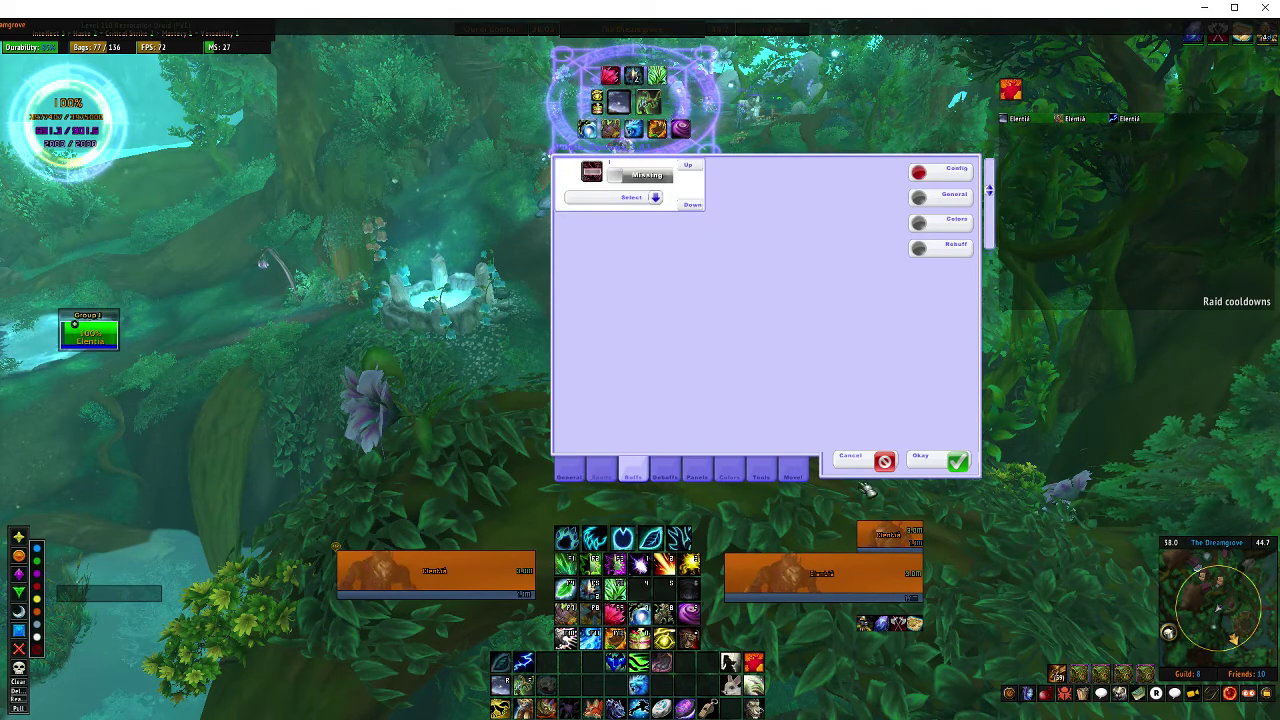
Review the Buffs tab's General, Colors and Config pages.
{"action": "left_click", "coordinate": [955, 199]}
{"action": "left_click", "coordinate": [962, 226]}
{"action": "left_click", "coordinate": [955, 250]}
{"action": "left_click", "coordinate": [962, 226]}
{"action": "left_click", "coordinate": [962, 175]}
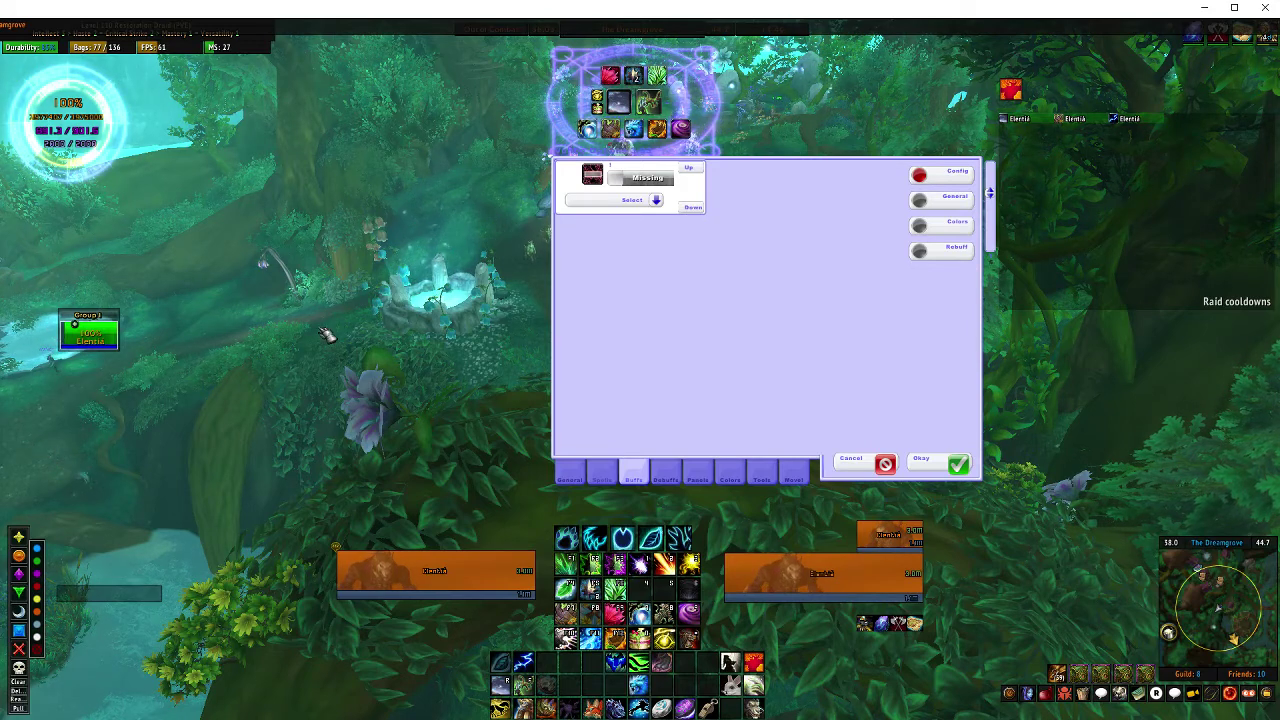
Browse the Debuffs Visuals, Custom and Standard pages, then show the Panels tab.
{"action": "left_click", "coordinate": [678, 476]}
{"action": "left_click", "coordinate": [940, 225]}
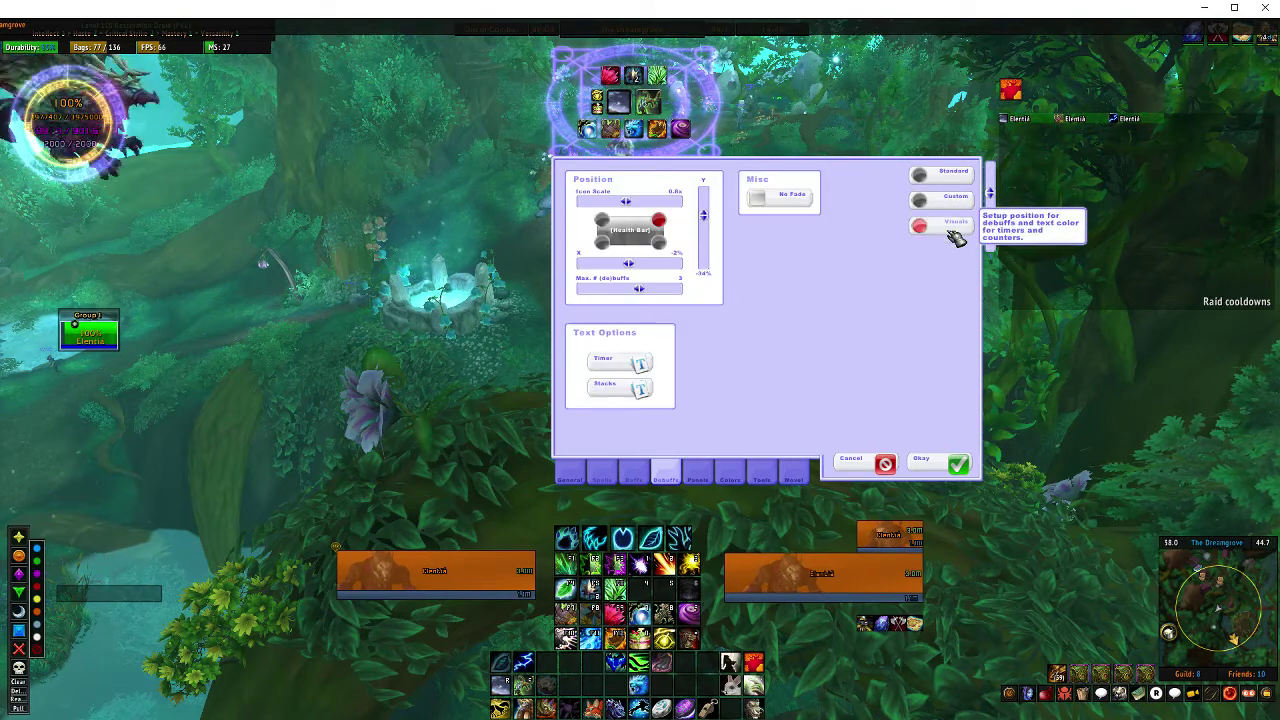
{"action": "left_click", "coordinate": [948, 202]}
{"action": "left_click", "coordinate": [955, 226]}
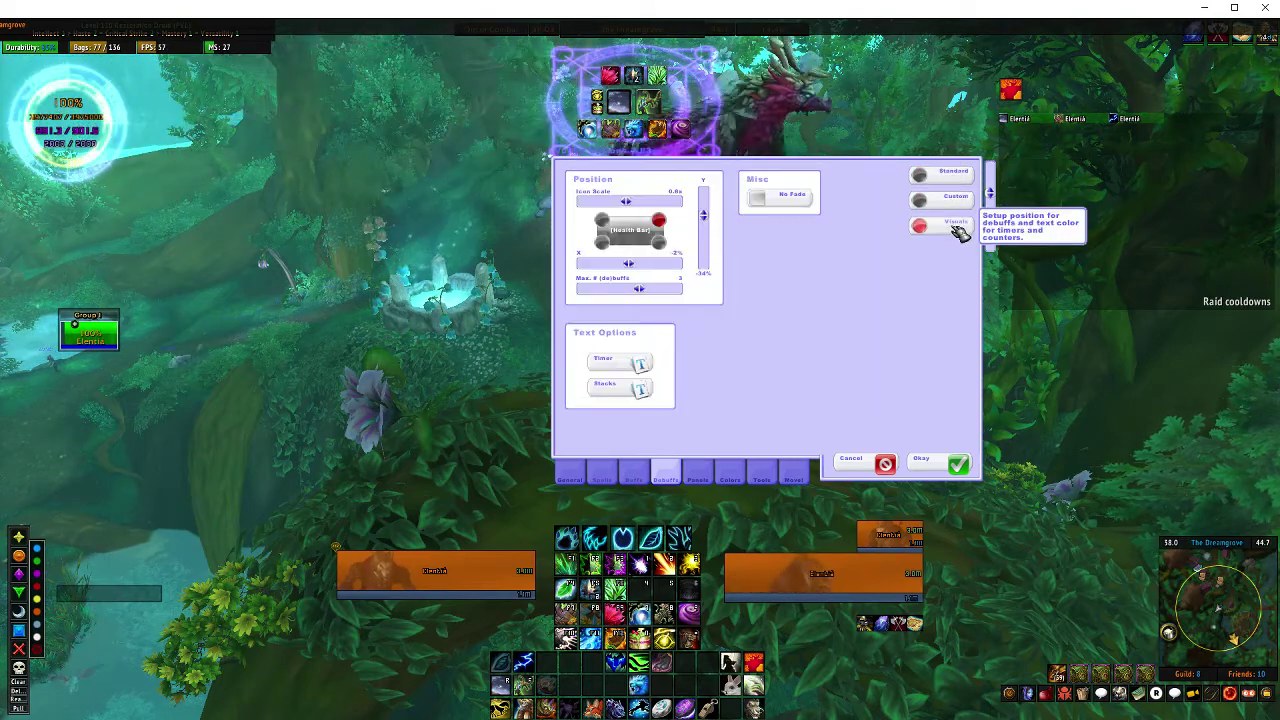
{"action": "left_click", "coordinate": [955, 199]}
{"action": "left_click", "coordinate": [955, 175]}
{"action": "left_click", "coordinate": [955, 226]}
{"action": "left_click", "coordinate": [957, 198]}
{"action": "left_click", "coordinate": [955, 178]}
{"action": "left_click", "coordinate": [698, 477]}
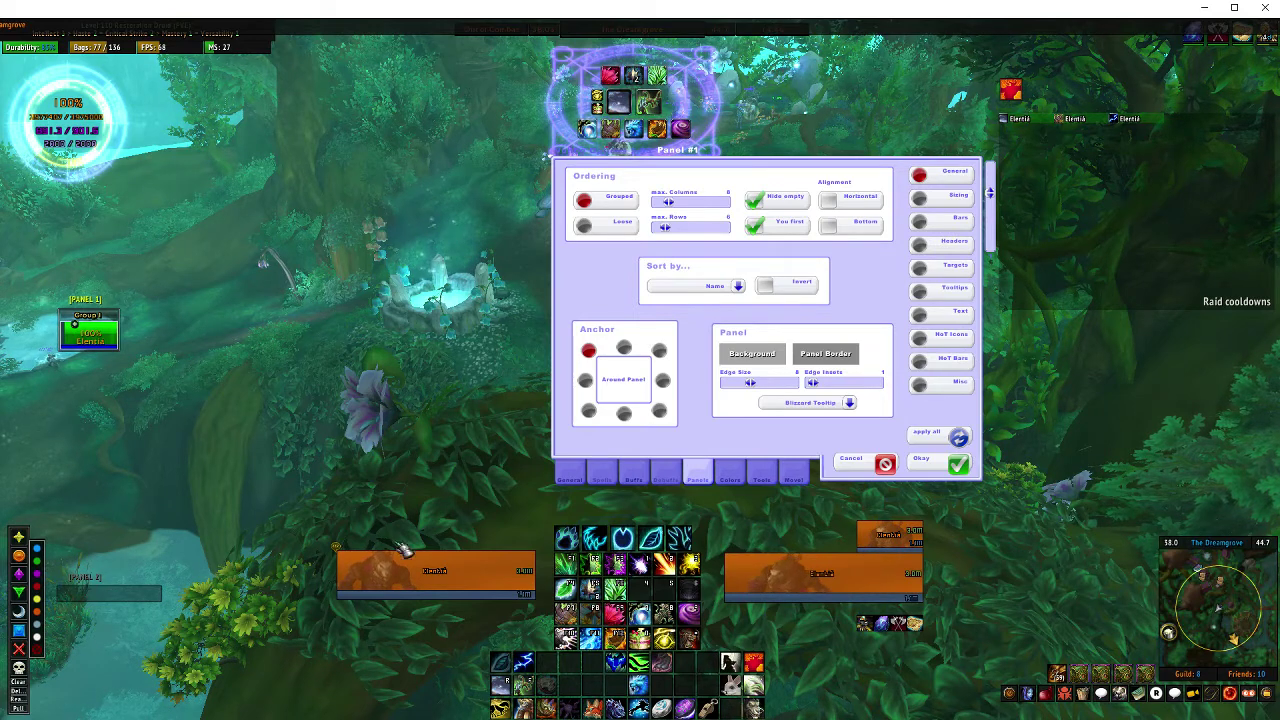
Review Panel #1's Sizing and Bars pages, ending on Headers (enabled, LiteStepLite, 100% width).
{"action": "mouse_move", "coordinate": [370, 568]}
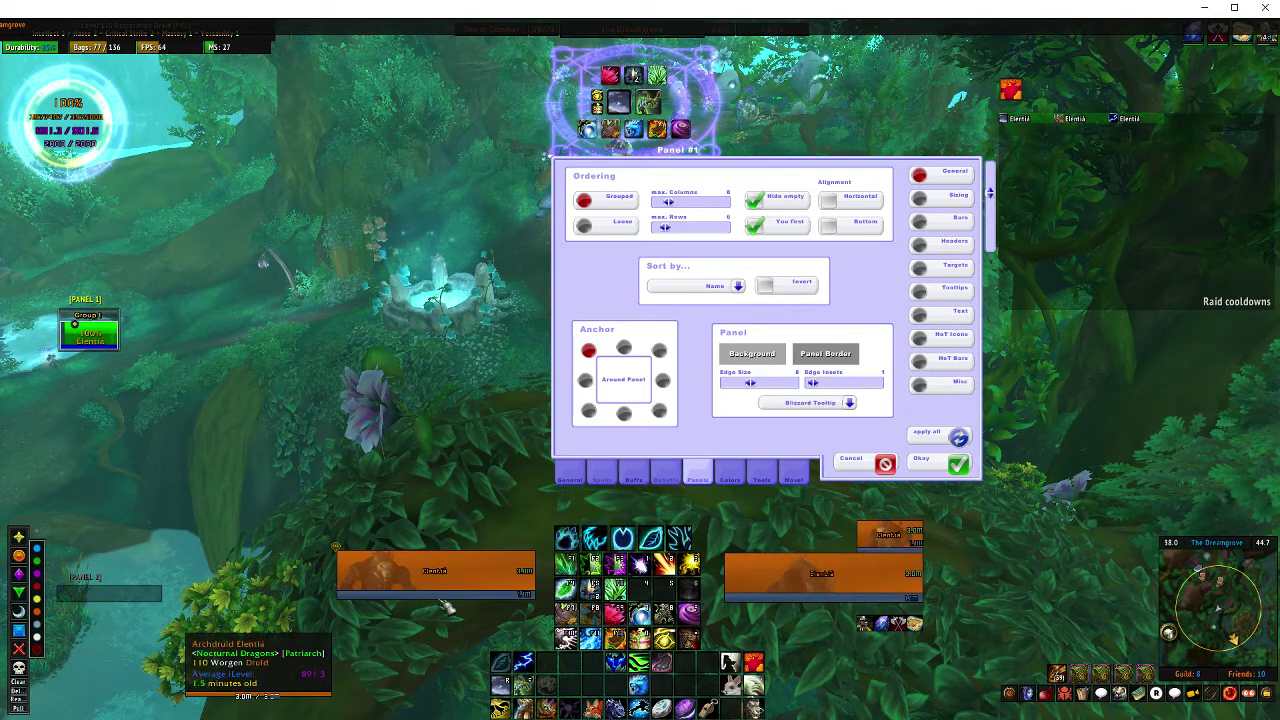
{"action": "mouse_move", "coordinate": [413, 388]}
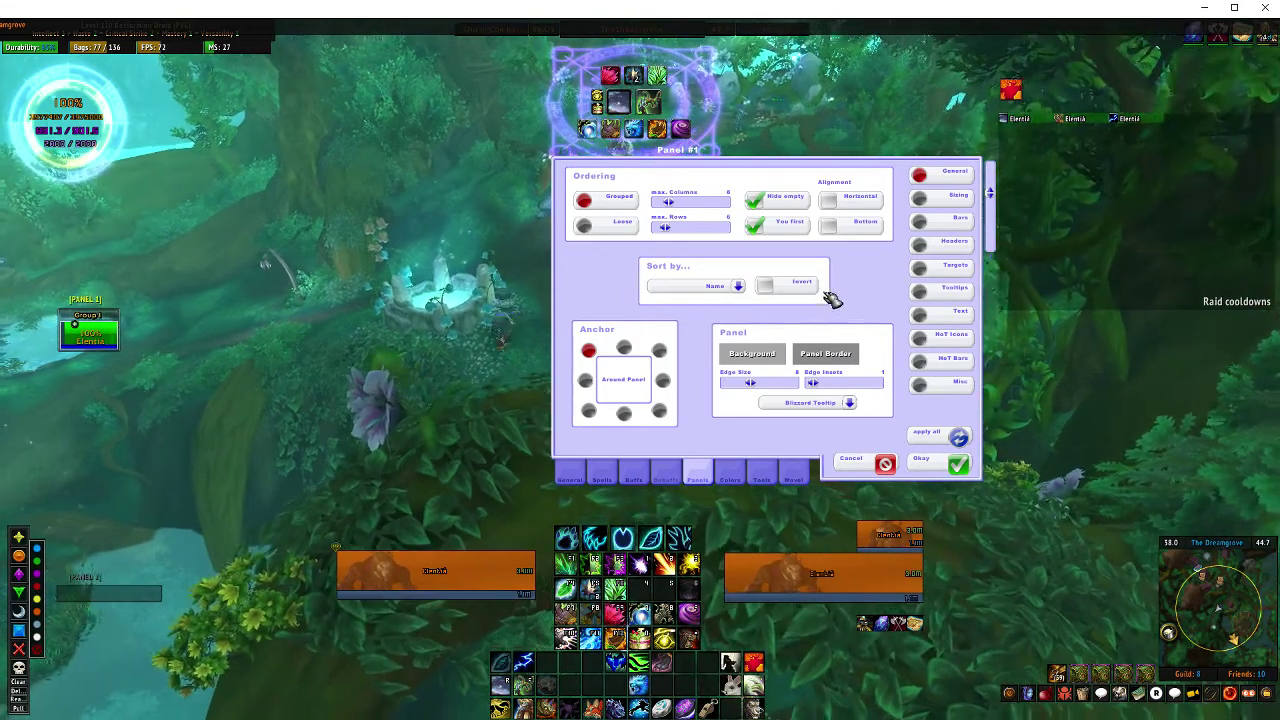
{"action": "left_click", "coordinate": [960, 198]}
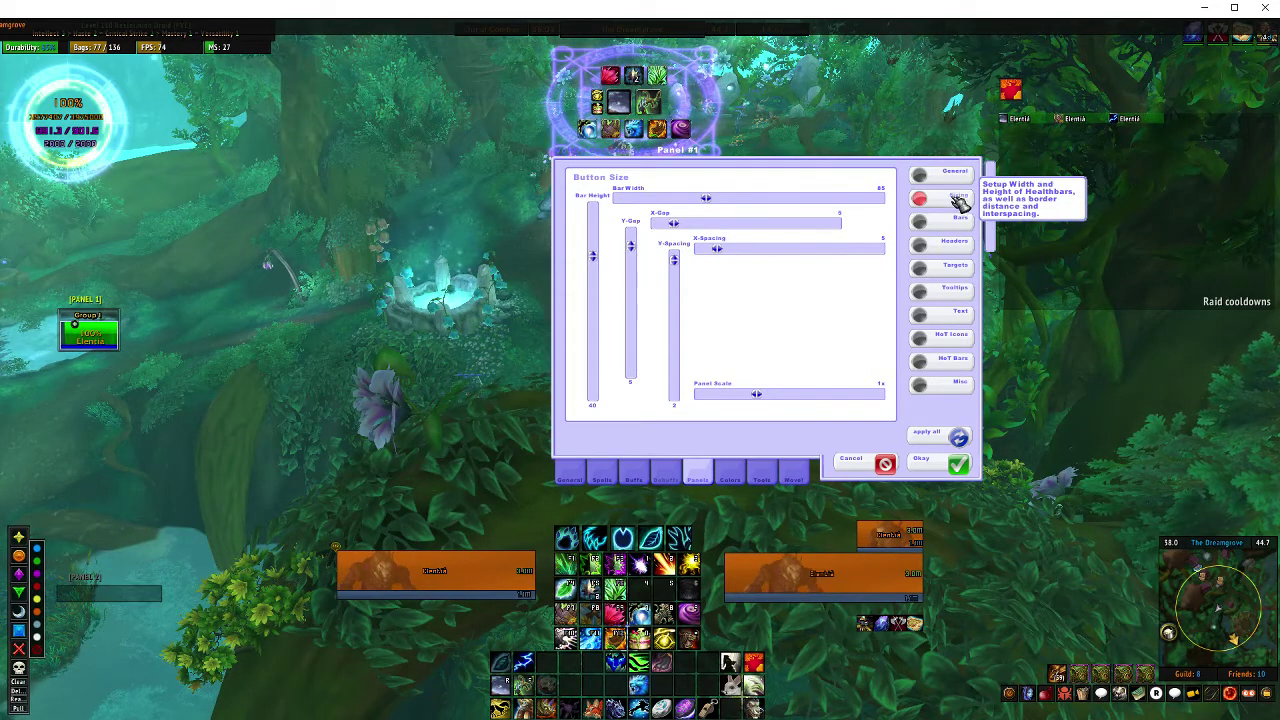
{"action": "left_click", "coordinate": [962, 221]}
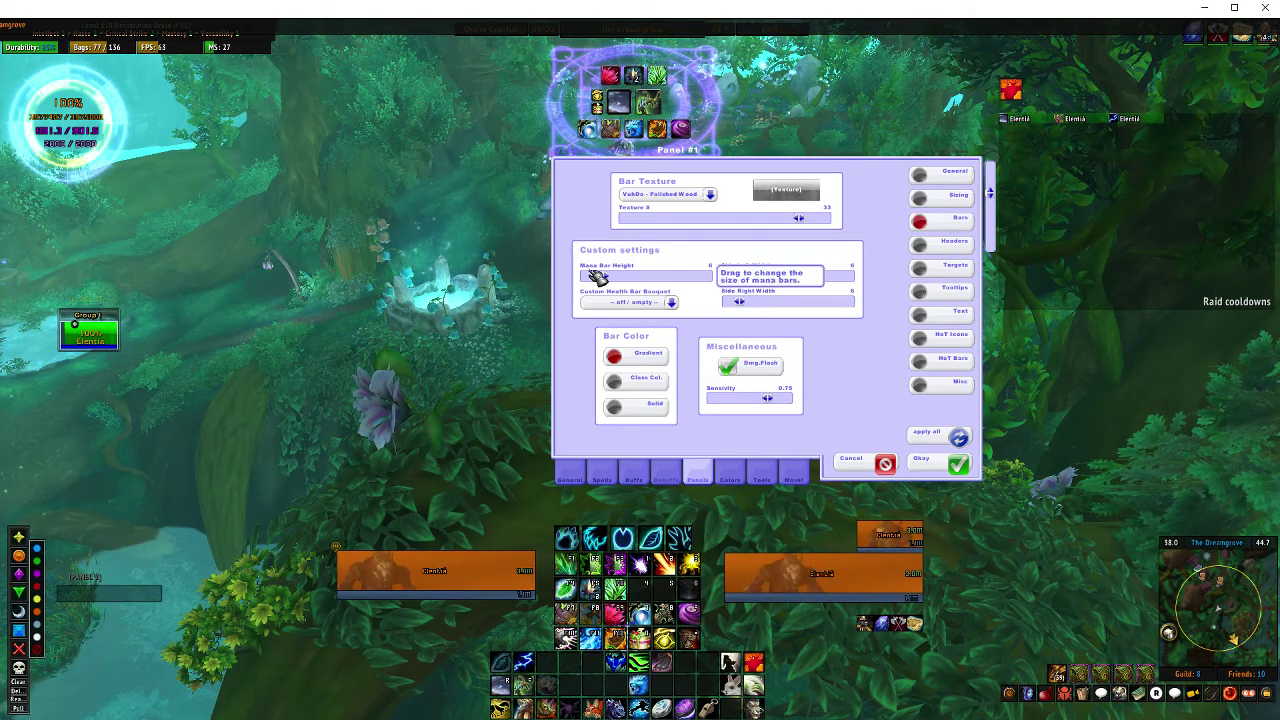
{"action": "left_click", "coordinate": [962, 247]}
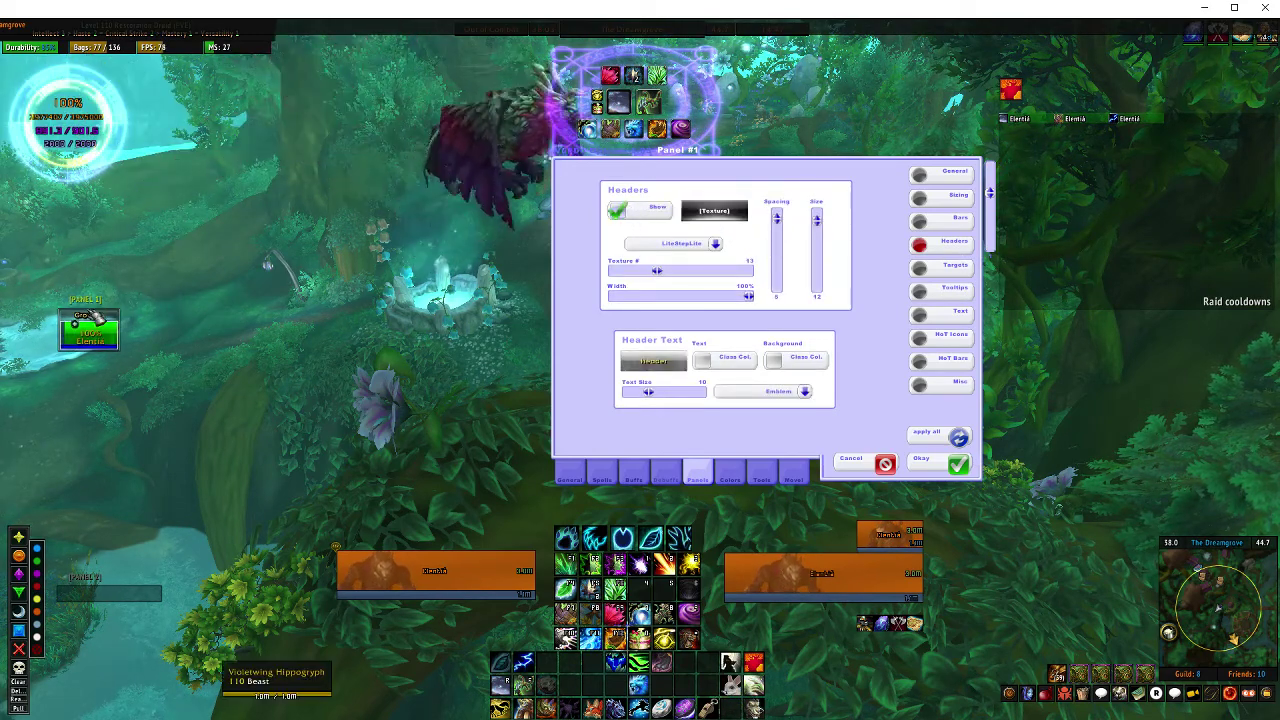
Toggle Panel #1's target frames on and back off, leaving them hidden, then review tooltip and text settings.
{"action": "left_click", "coordinate": [962, 267]}
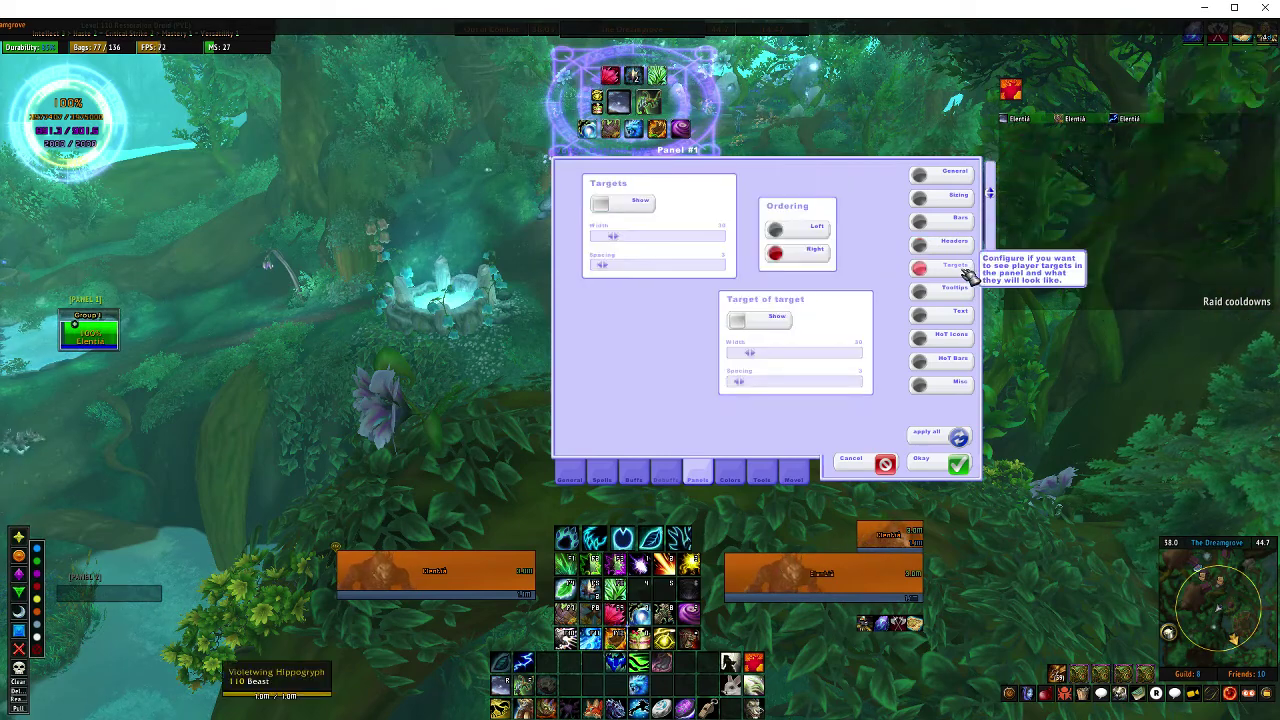
{"action": "left_click", "coordinate": [600, 204]}
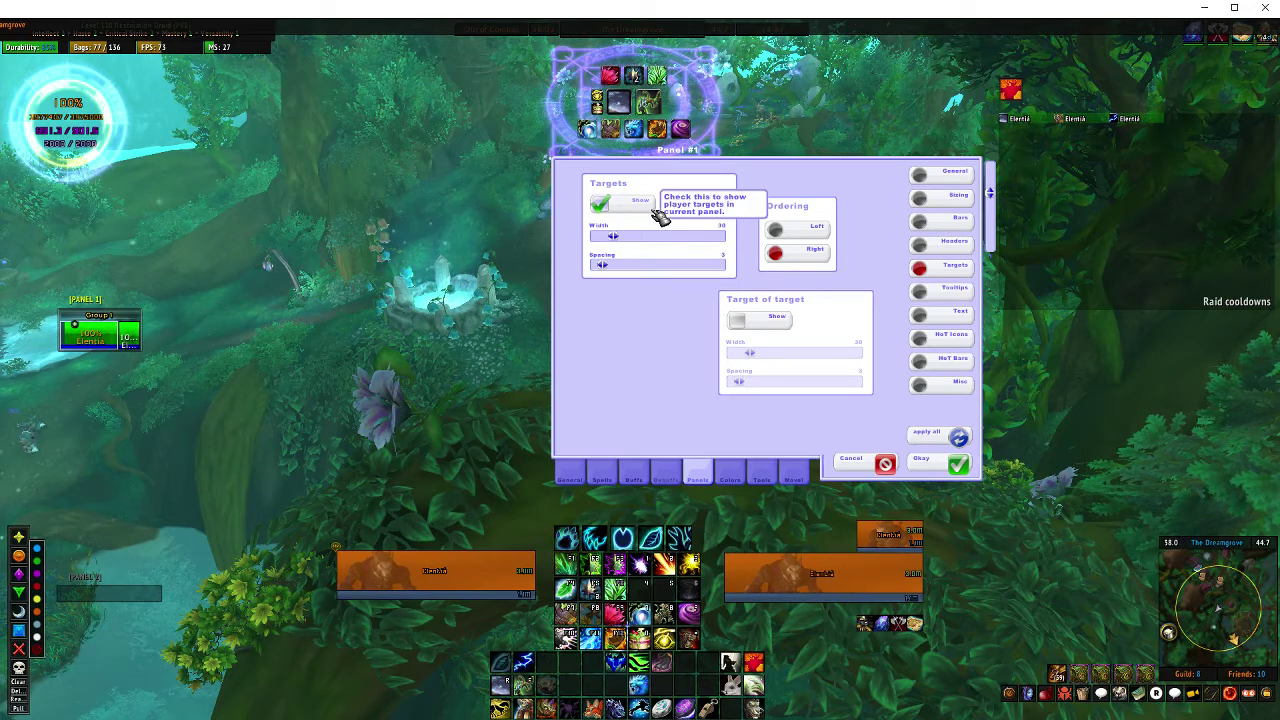
{"action": "left_click", "coordinate": [600, 204]}
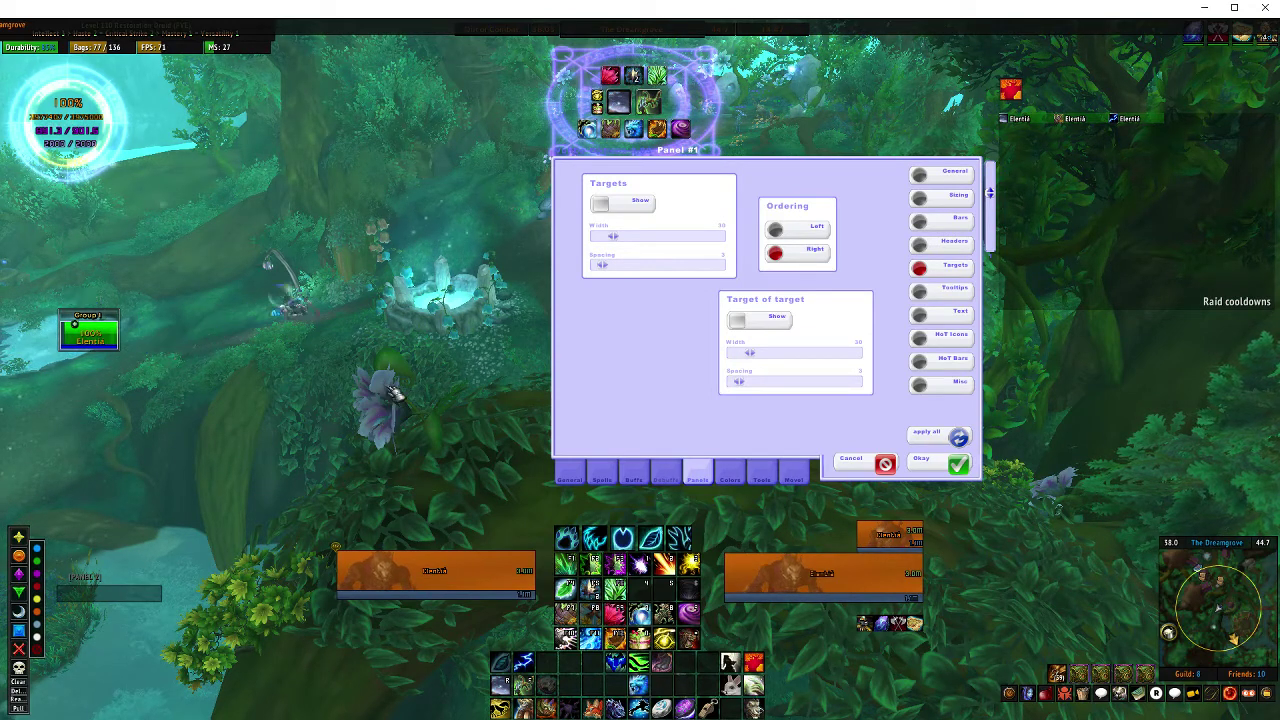
{"action": "left_click", "coordinate": [957, 294]}
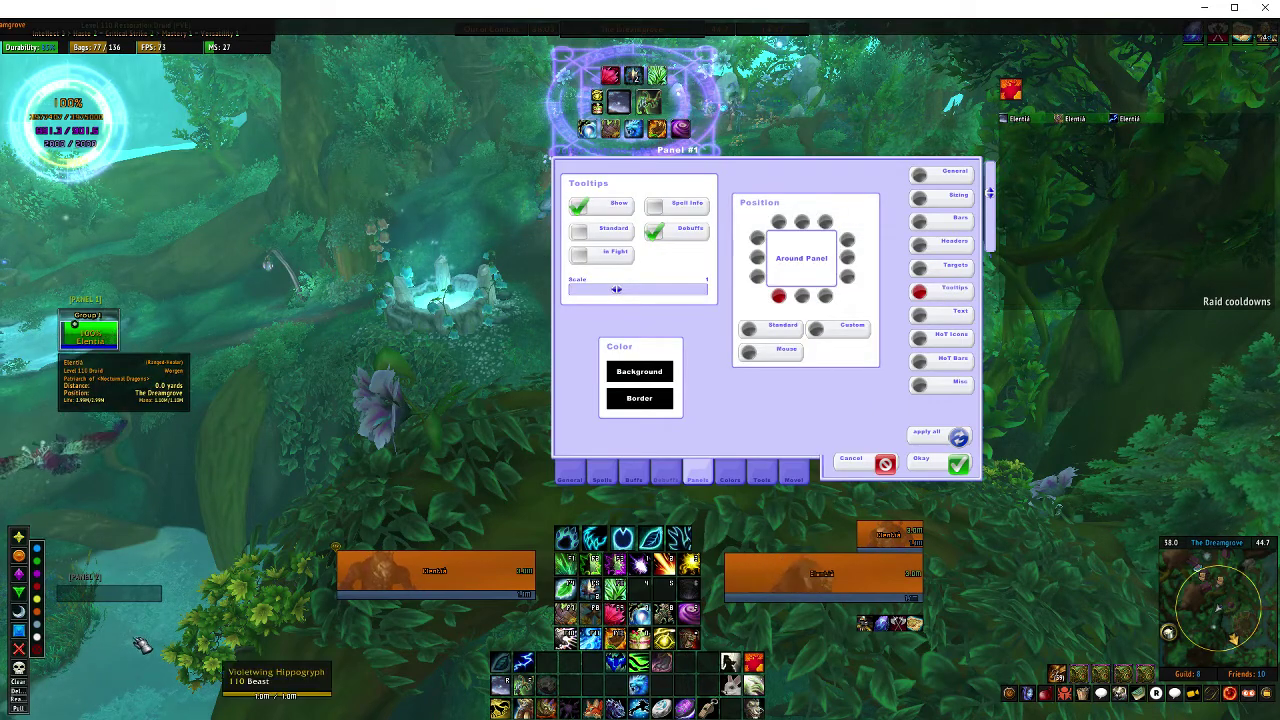
{"action": "left_click", "coordinate": [962, 316]}
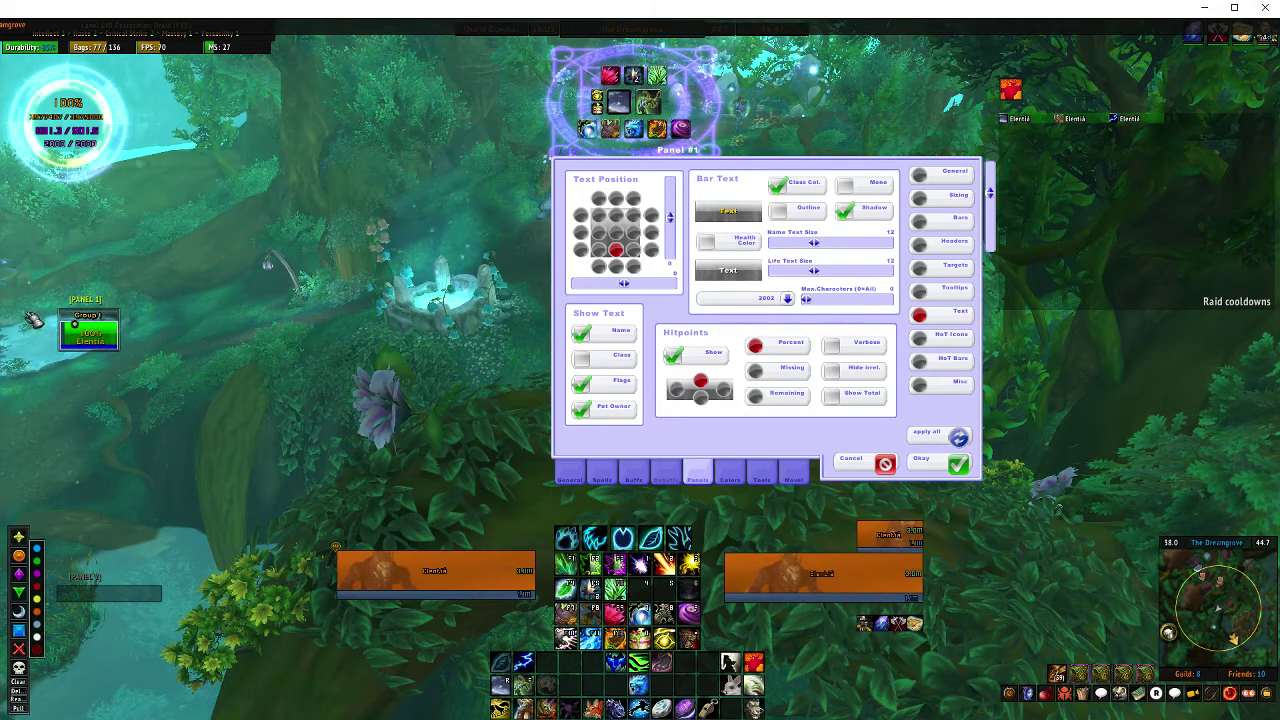
Move the bar text one row lower and show hitpoints as a non-verbose percentage.
{"action": "left_click", "coordinate": [615, 250]}
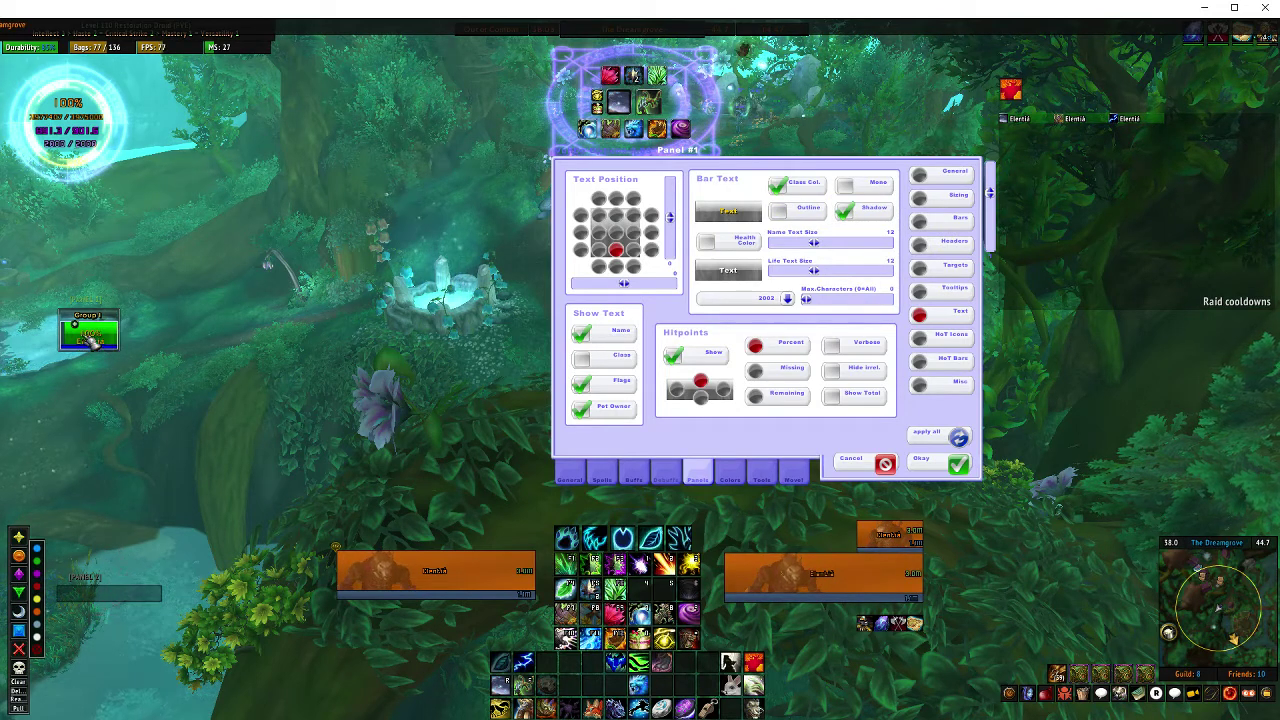
{"action": "left_click", "coordinate": [700, 362]}
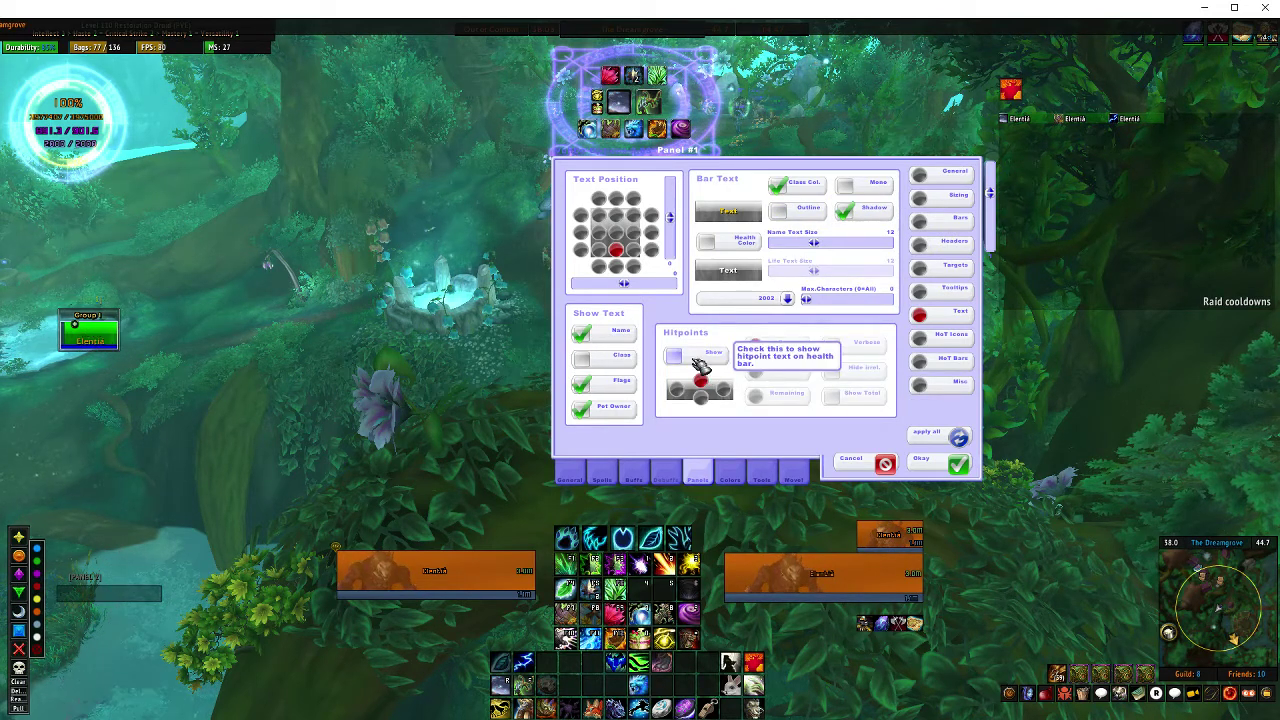
{"action": "left_click", "coordinate": [700, 363]}
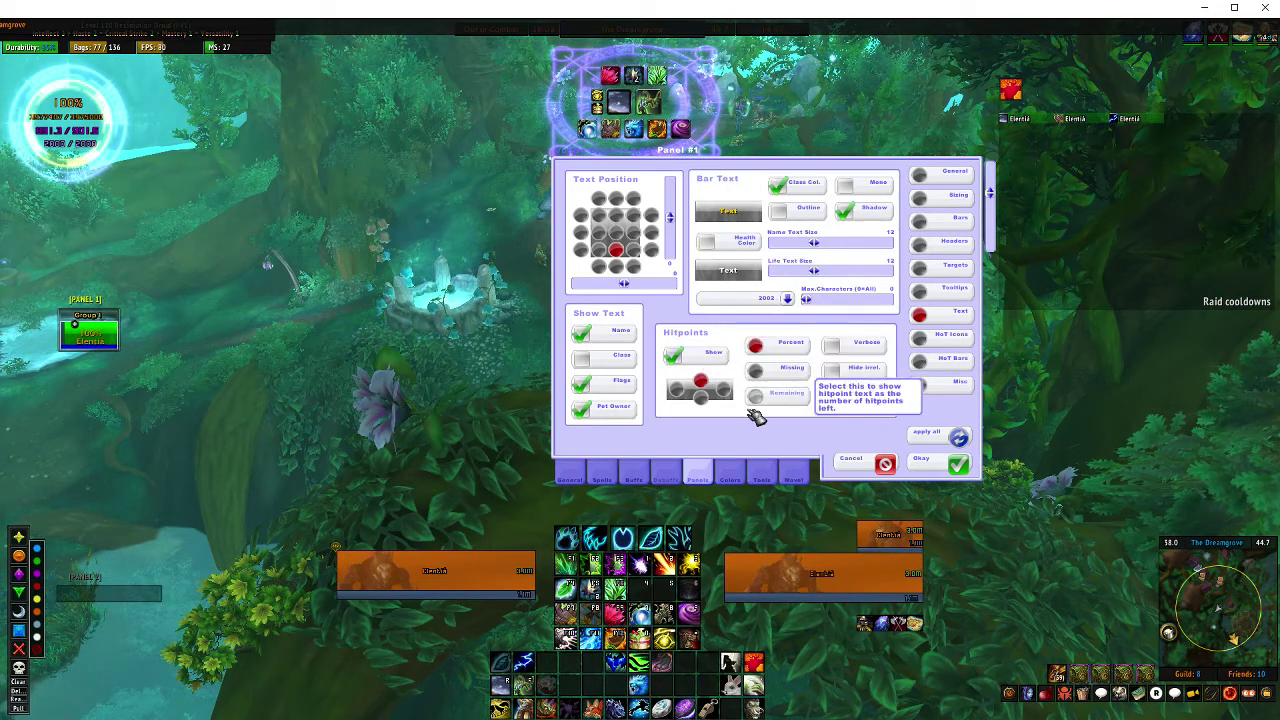
{"action": "left_click", "coordinate": [836, 348]}
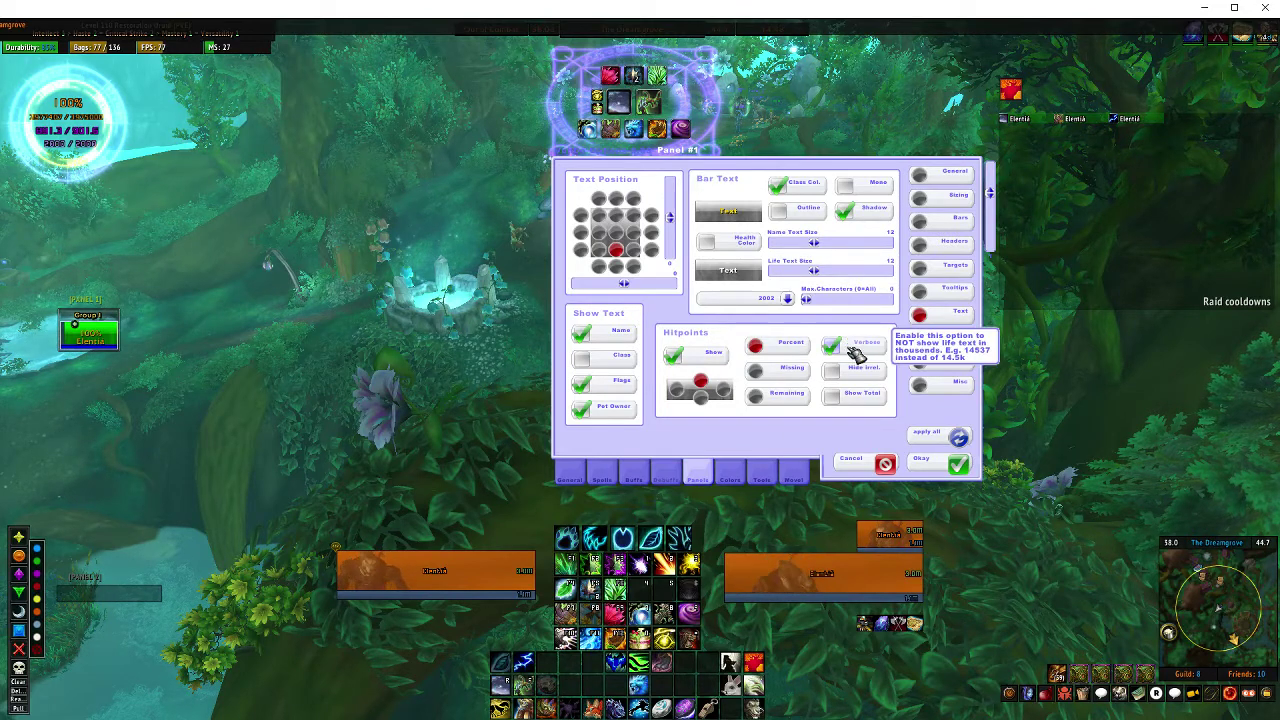
{"action": "left_click", "coordinate": [787, 392]}
{"action": "left_click", "coordinate": [793, 352]}
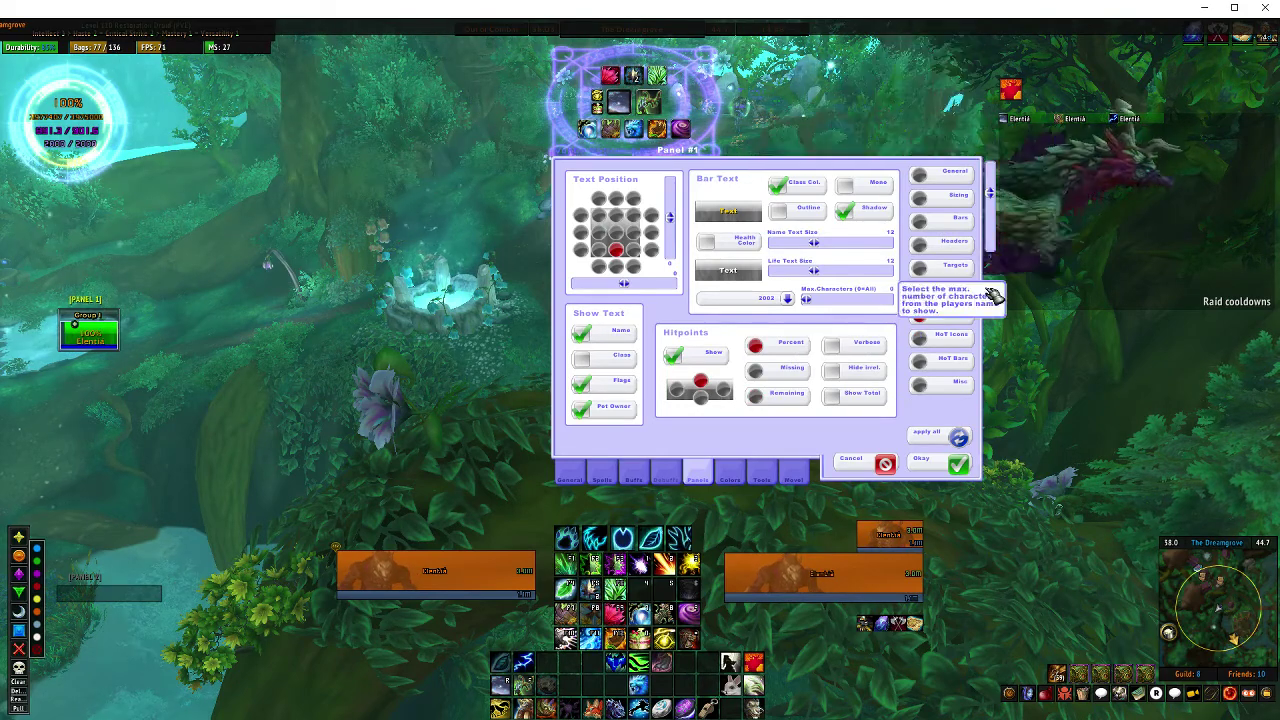
{"action": "left_click", "coordinate": [945, 335]}
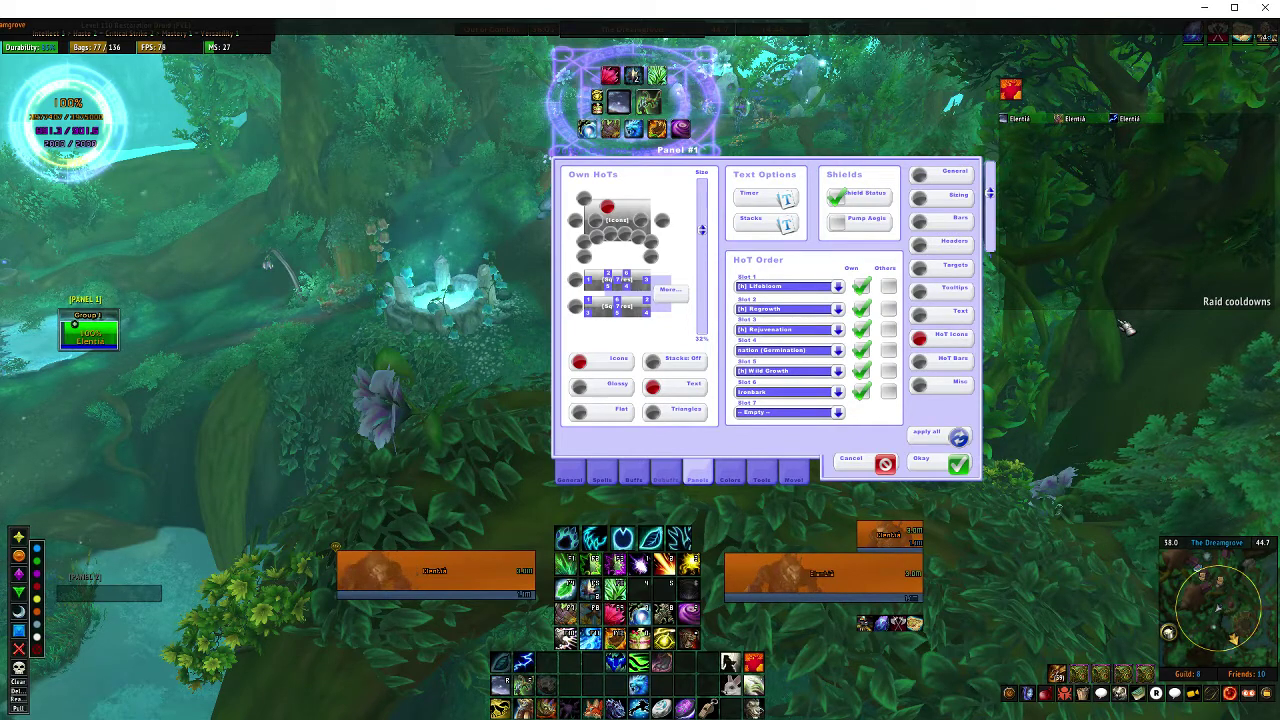
Preview HoT icons by casting Rejuvenation, Swiftmend, Wild Growth and a 60-second cooldown on the character.
{"action": "left_click", "coordinate": [945, 358]}
{"action": "left_click", "coordinate": [945, 335]}
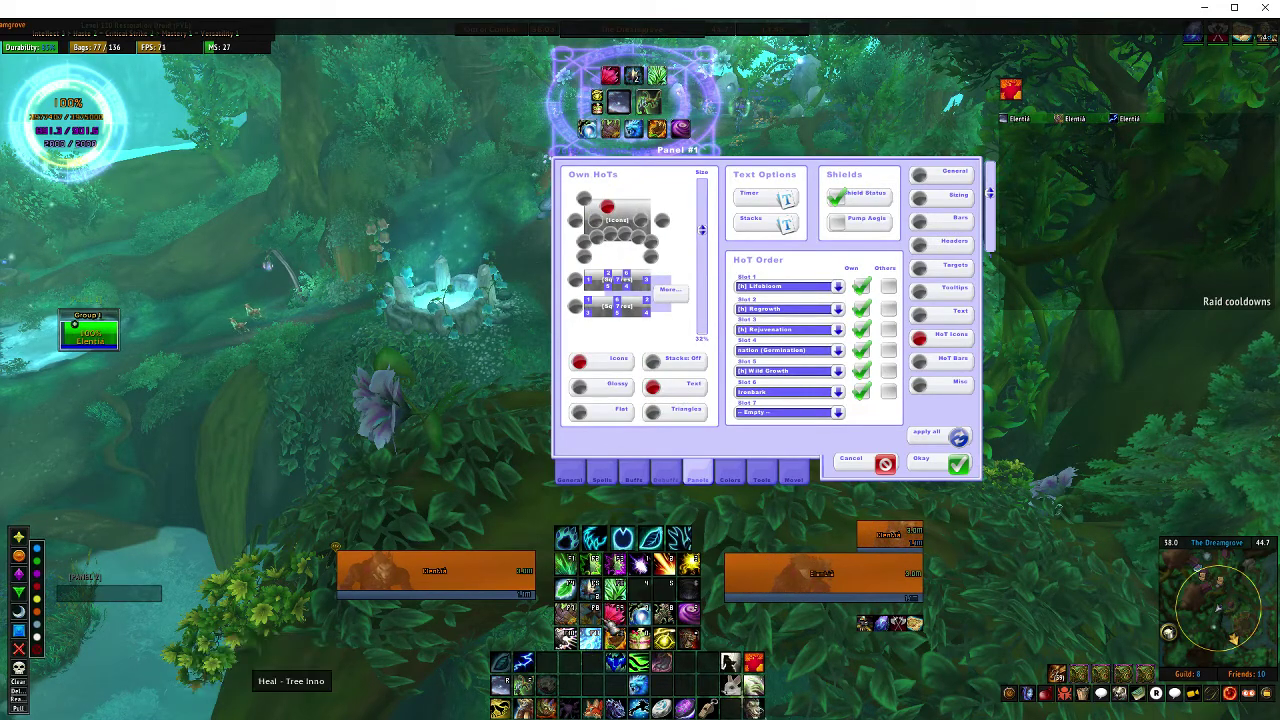
{"action": "left_click", "coordinate": [72, 339]}
{"action": "left_click", "coordinate": [621, 561]}
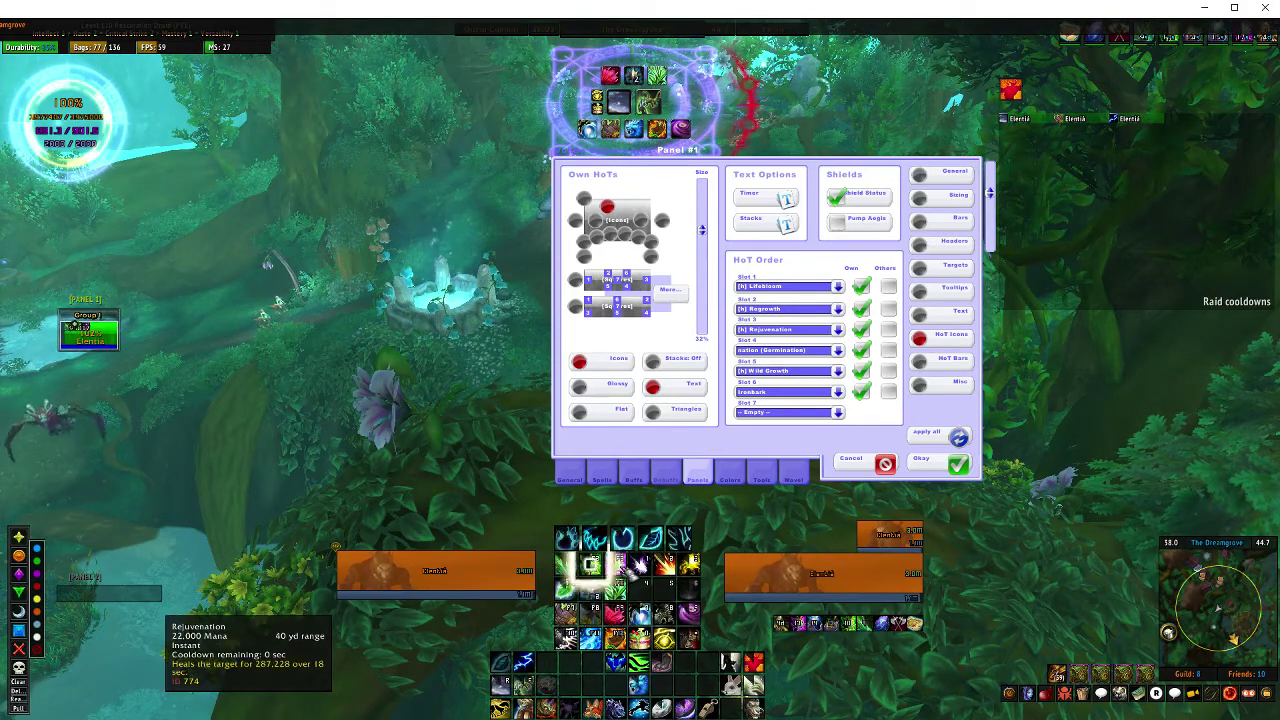
{"action": "left_click", "coordinate": [589, 588]}
{"action": "left_click", "coordinate": [615, 586]}
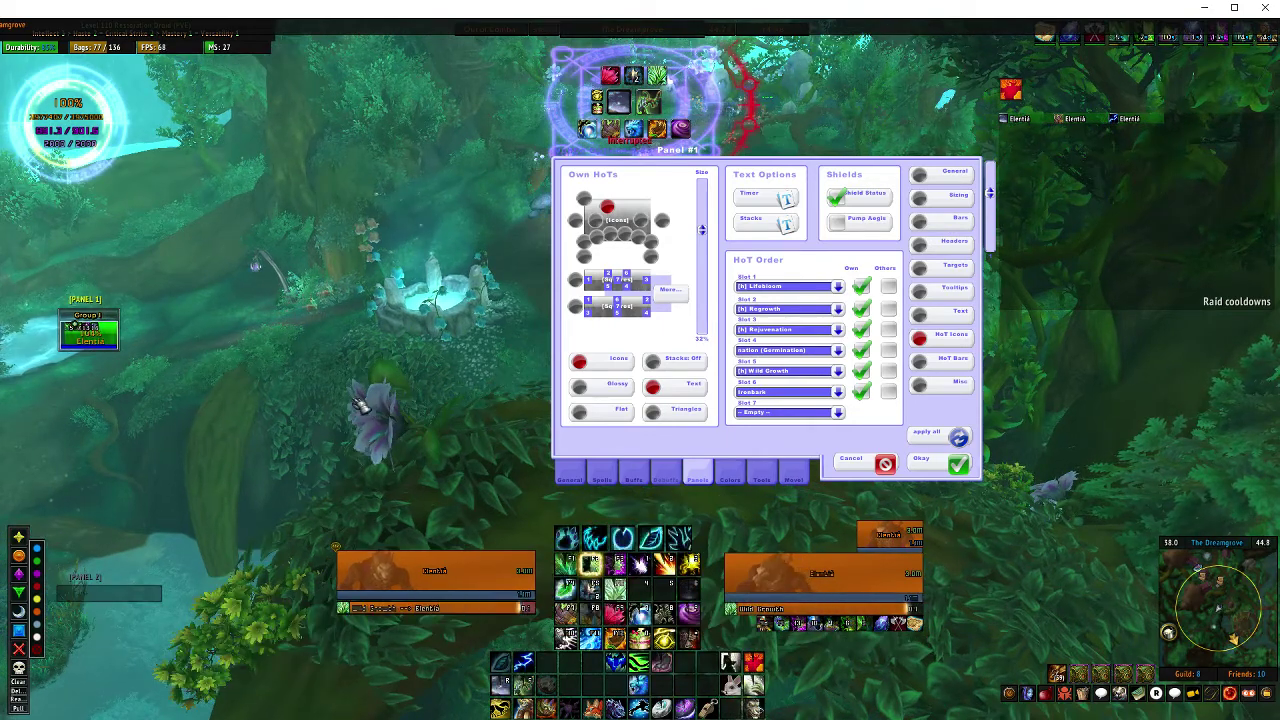
{"action": "left_click", "coordinate": [566, 612]}
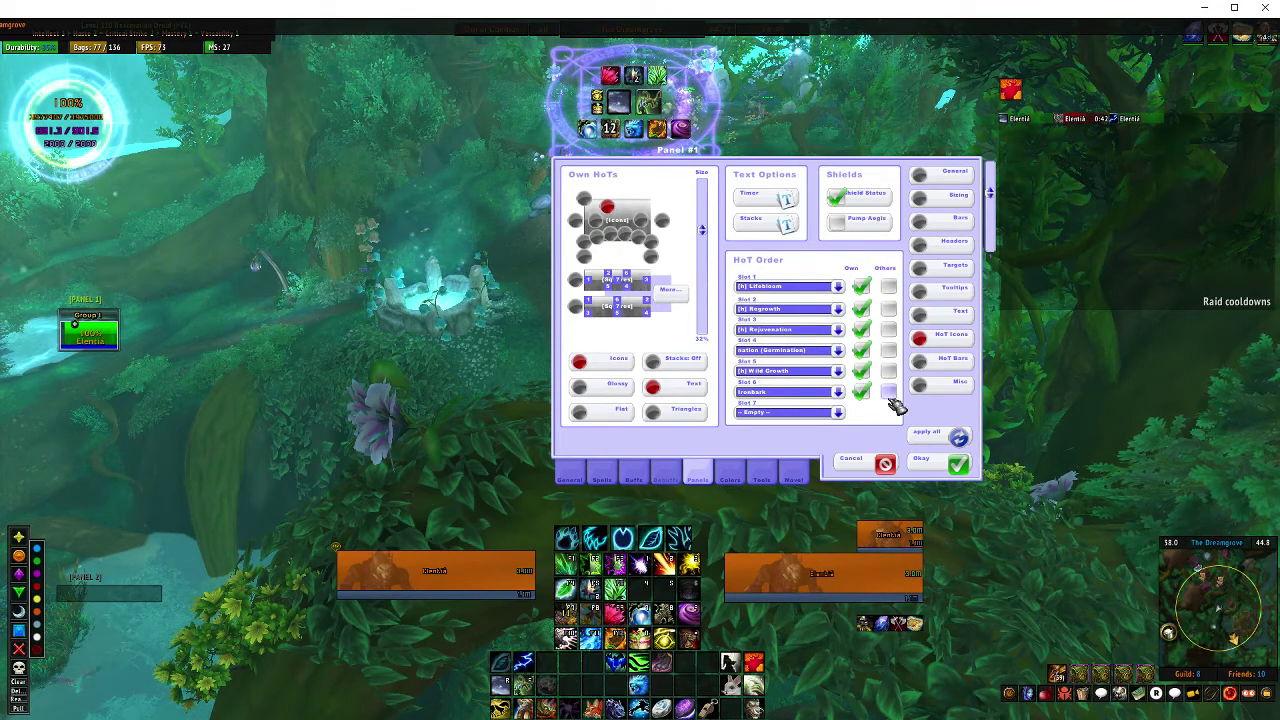
{"action": "left_click", "coordinate": [937, 362]}
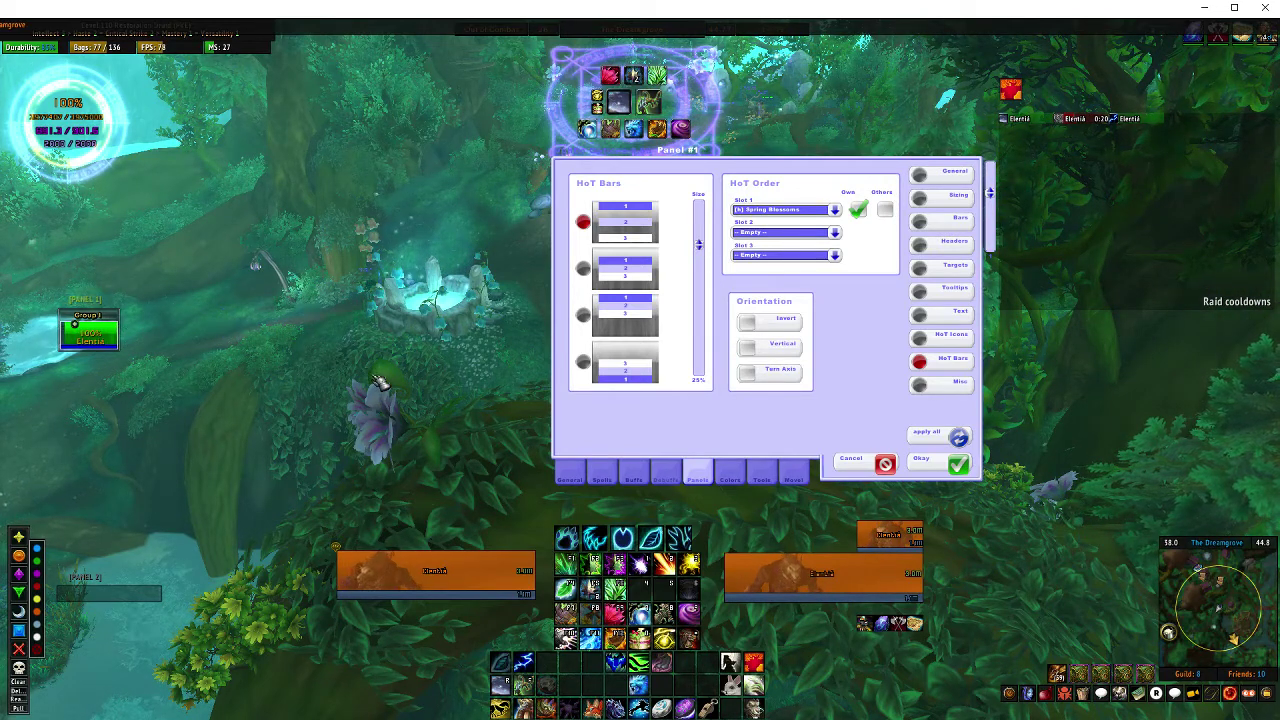
Review Panel #1's Misc page with raid icons at 0.6 scale and overheal text, then go to Colors.
{"action": "left_click", "coordinate": [928, 383]}
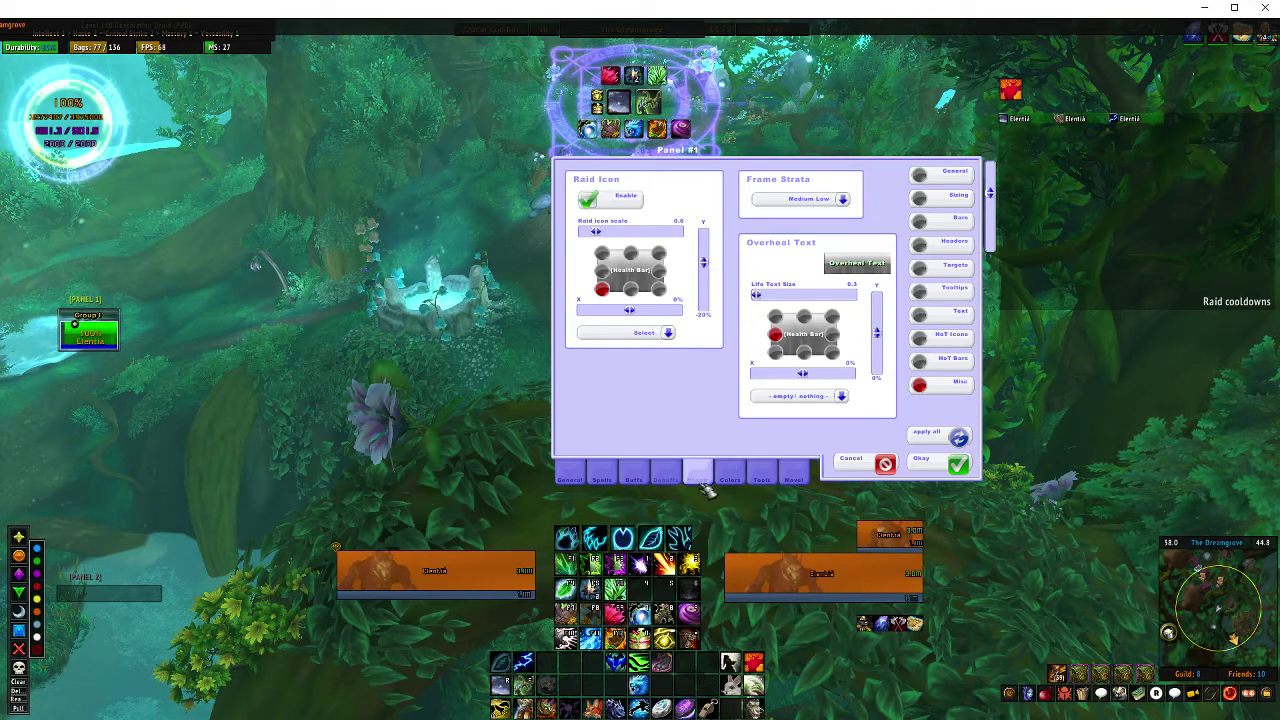
{"action": "left_click", "coordinate": [729, 477]}
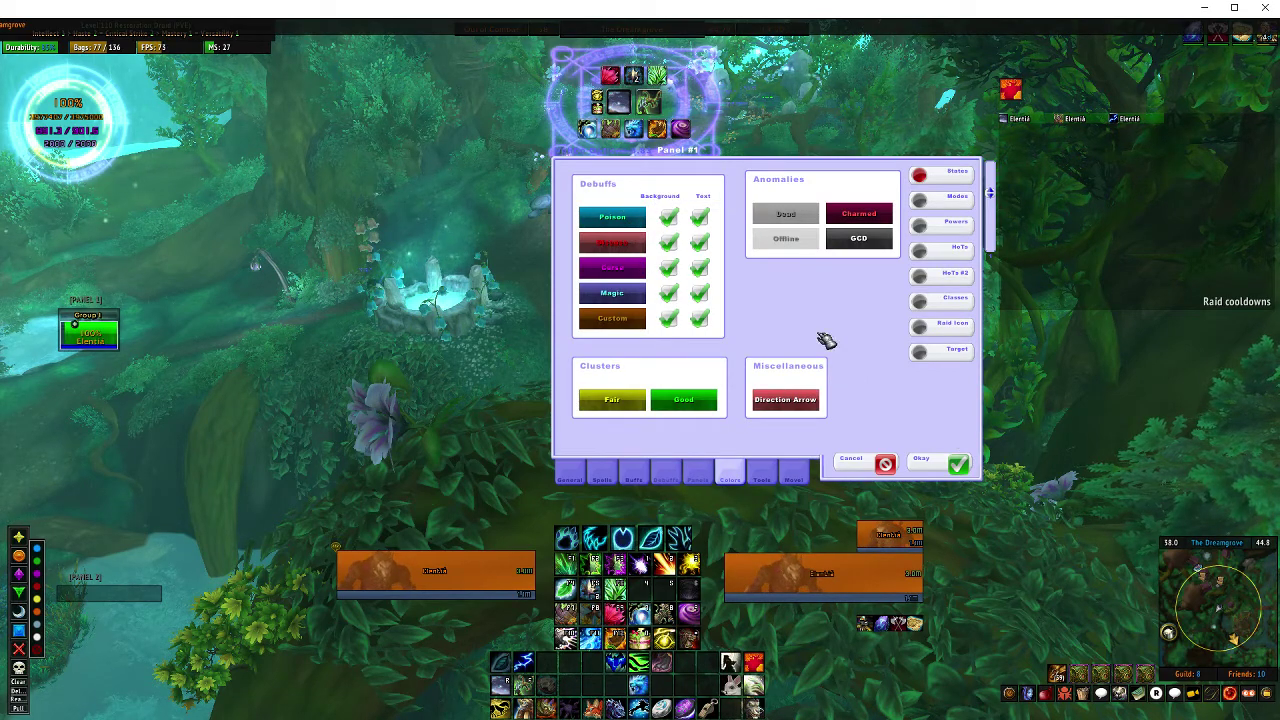
Browse the mode, life and power type colour pages through to the HoT colours.
{"action": "left_click", "coordinate": [955, 201]}
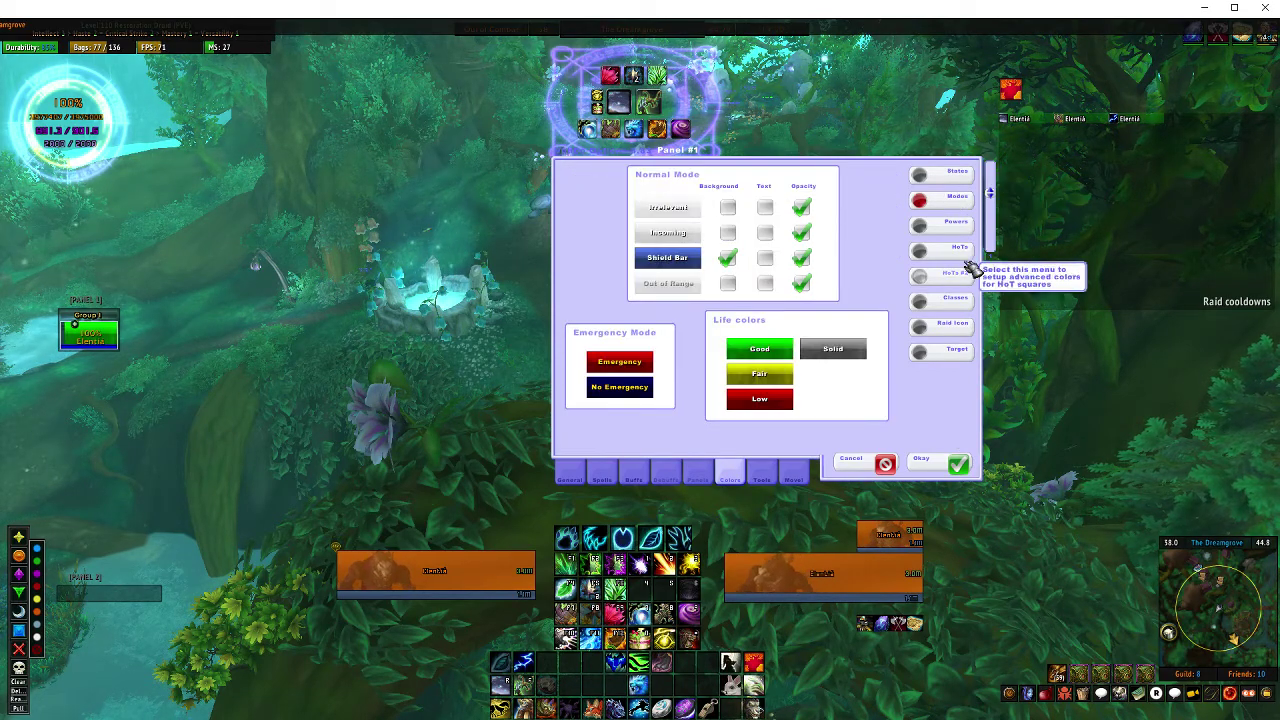
{"action": "left_click", "coordinate": [966, 232]}
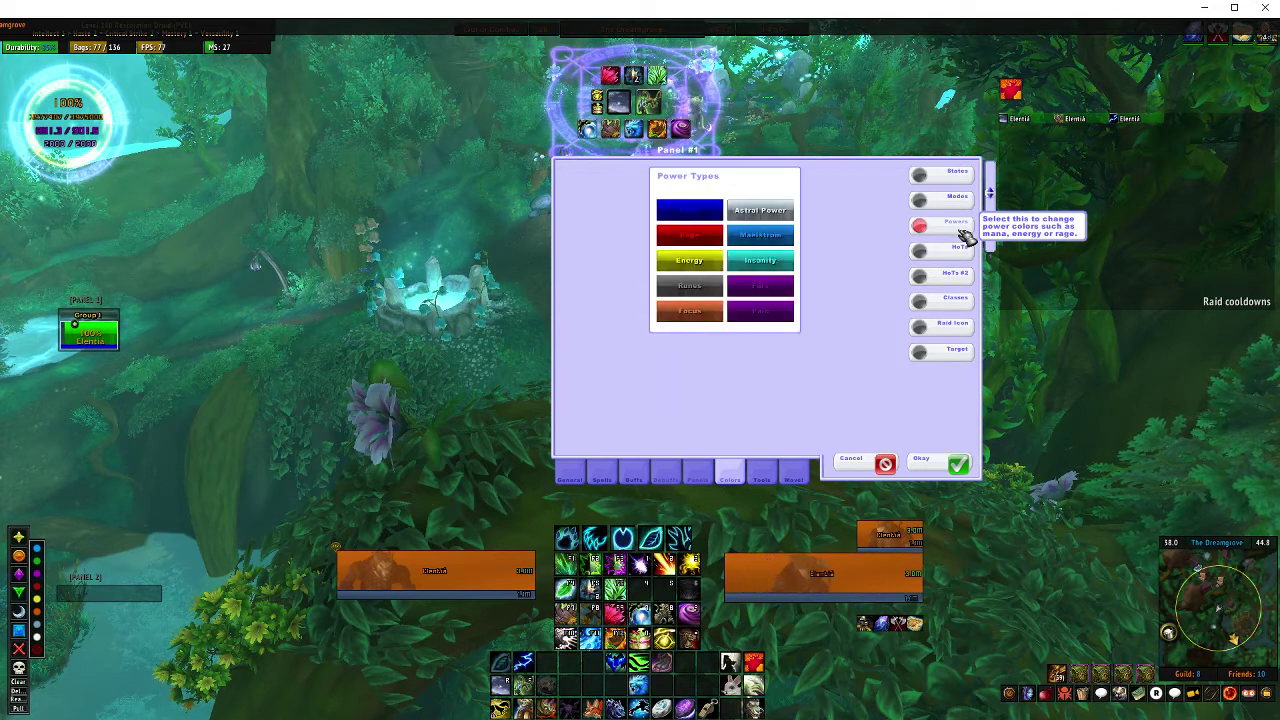
{"action": "left_click", "coordinate": [973, 255]}
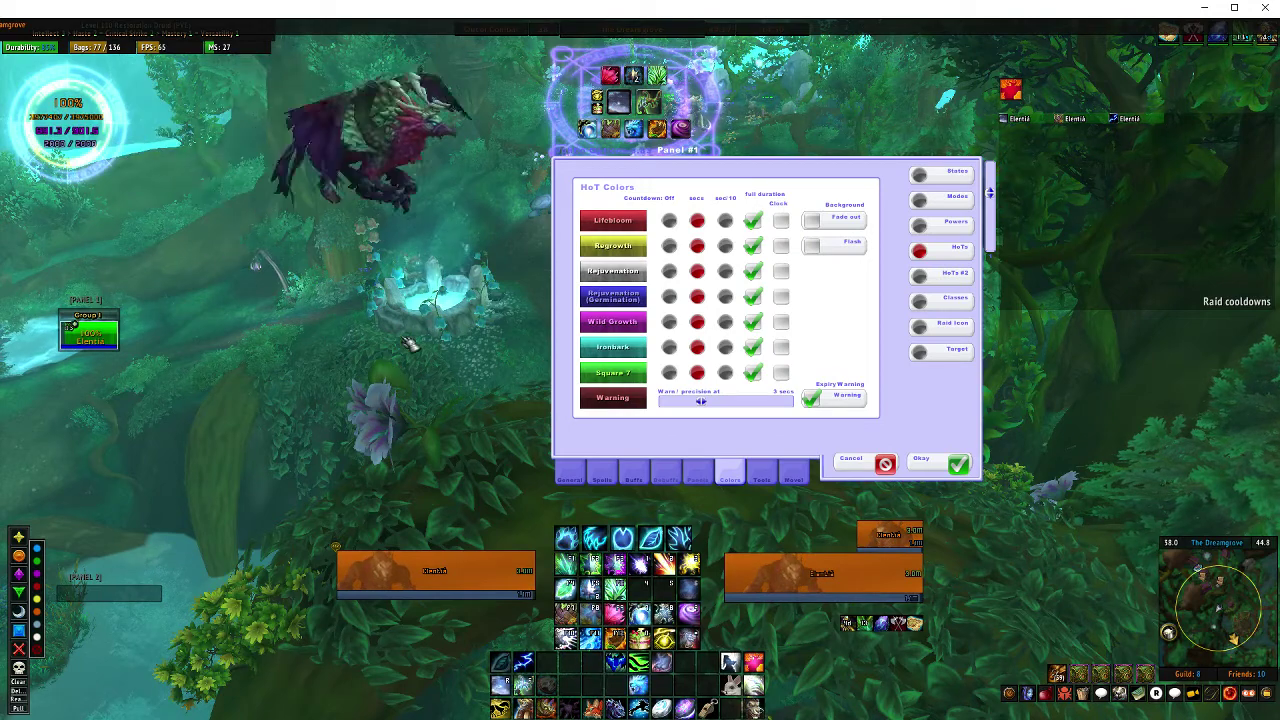
Toggle Lifebloom's Full duration and Clock options off and back, leaving them unchanged, and view HoTs #2.
{"action": "left_click", "coordinate": [753, 222]}
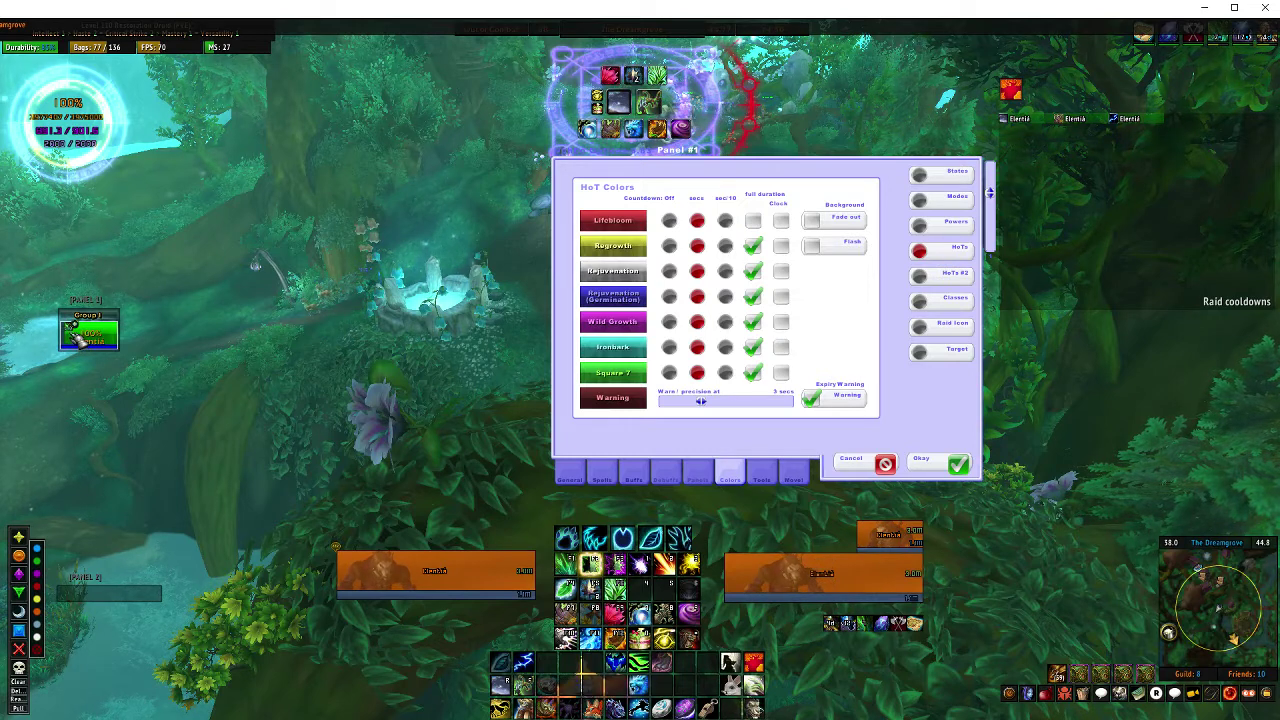
{"action": "left_click", "coordinate": [755, 222]}
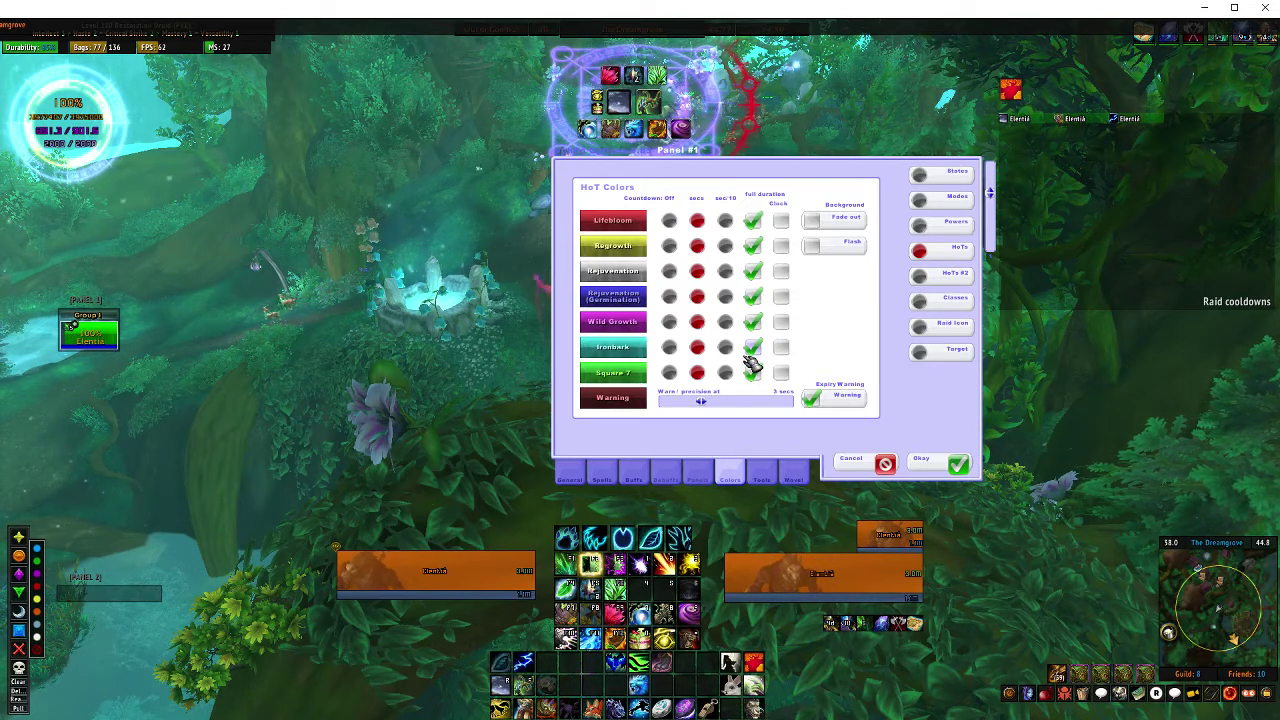
{"action": "left_click", "coordinate": [782, 222]}
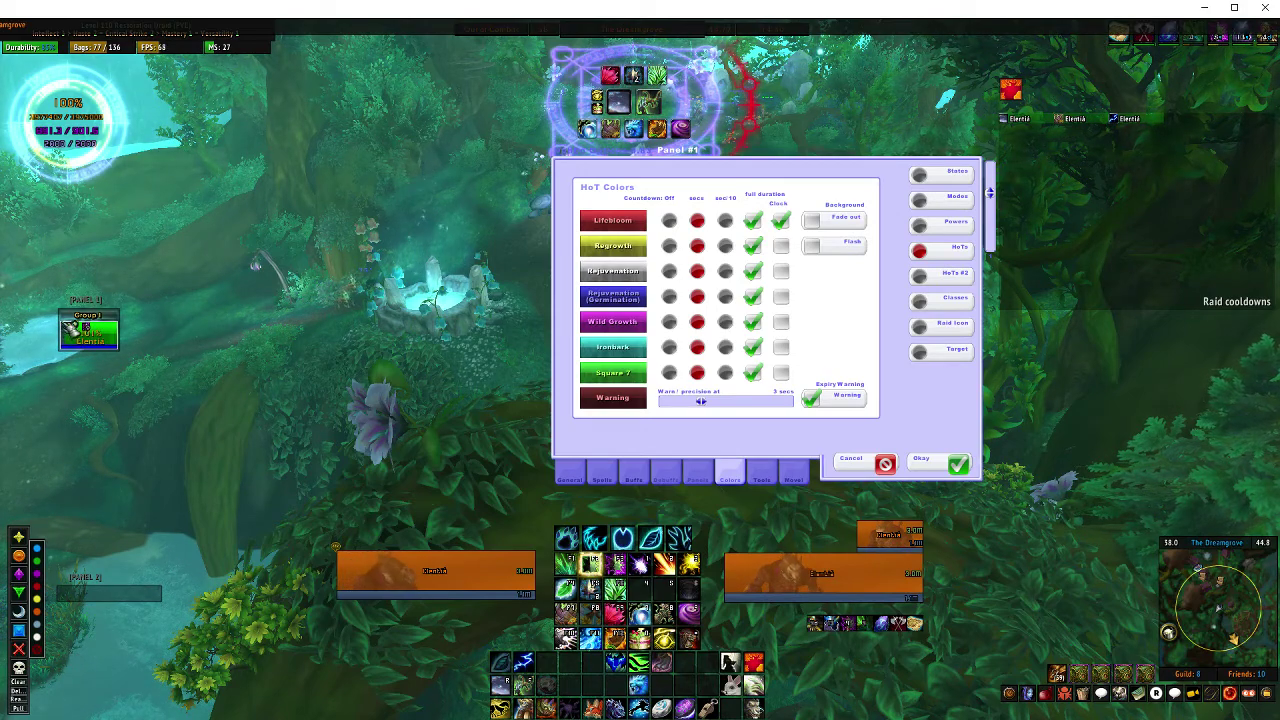
{"action": "left_click", "coordinate": [780, 222]}
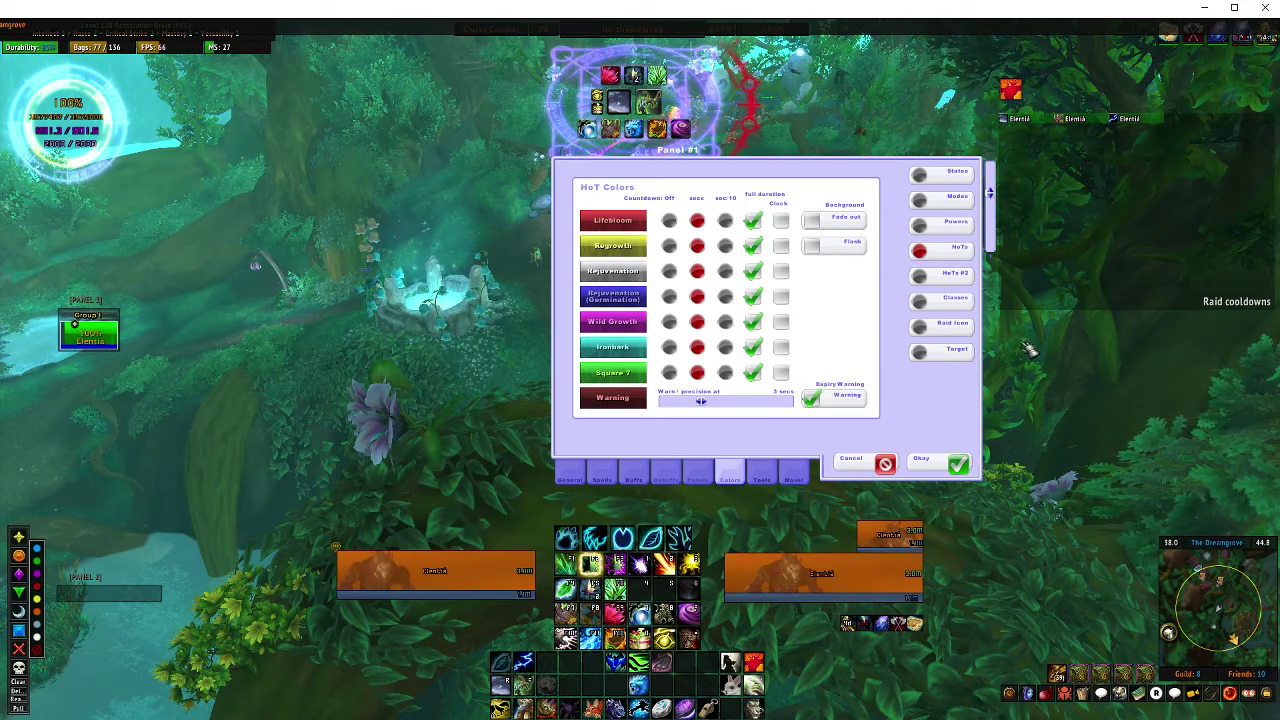
{"action": "left_click", "coordinate": [940, 274]}
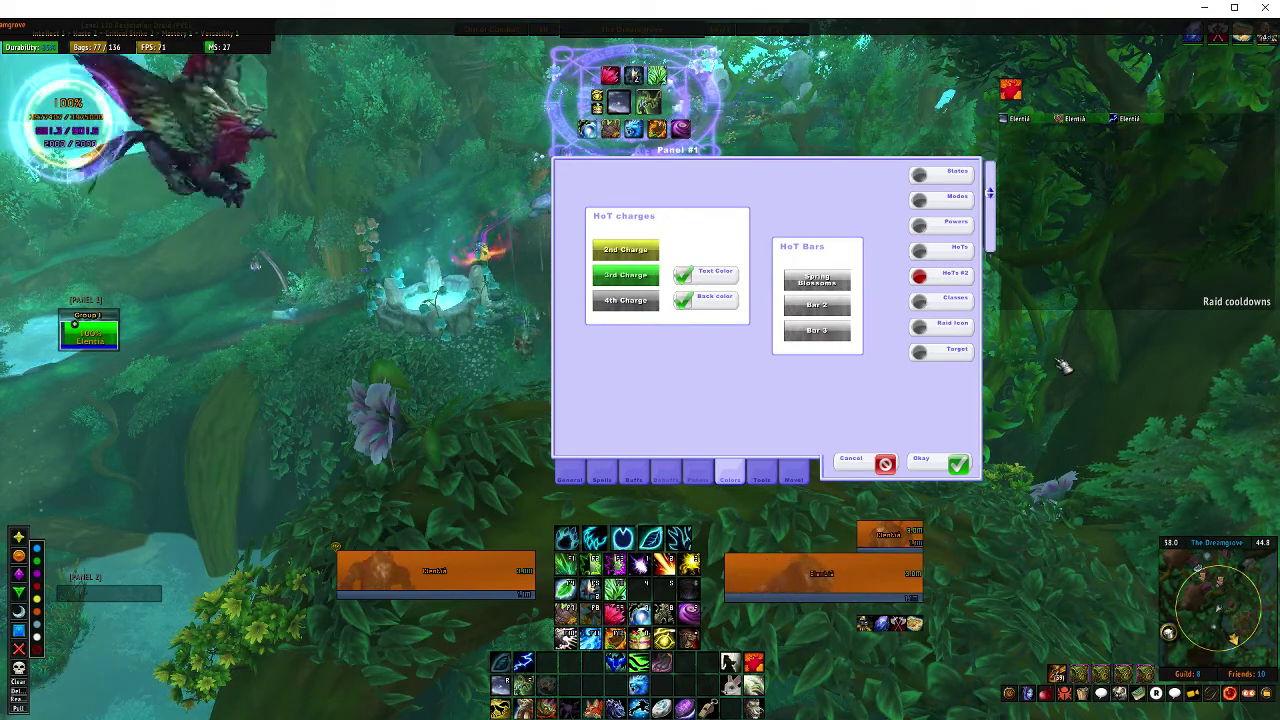
Test raid-icon frame colouring with star, triangle and moon markers, leaving it disabled, and review target colours.
{"action": "left_click", "coordinate": [960, 300]}
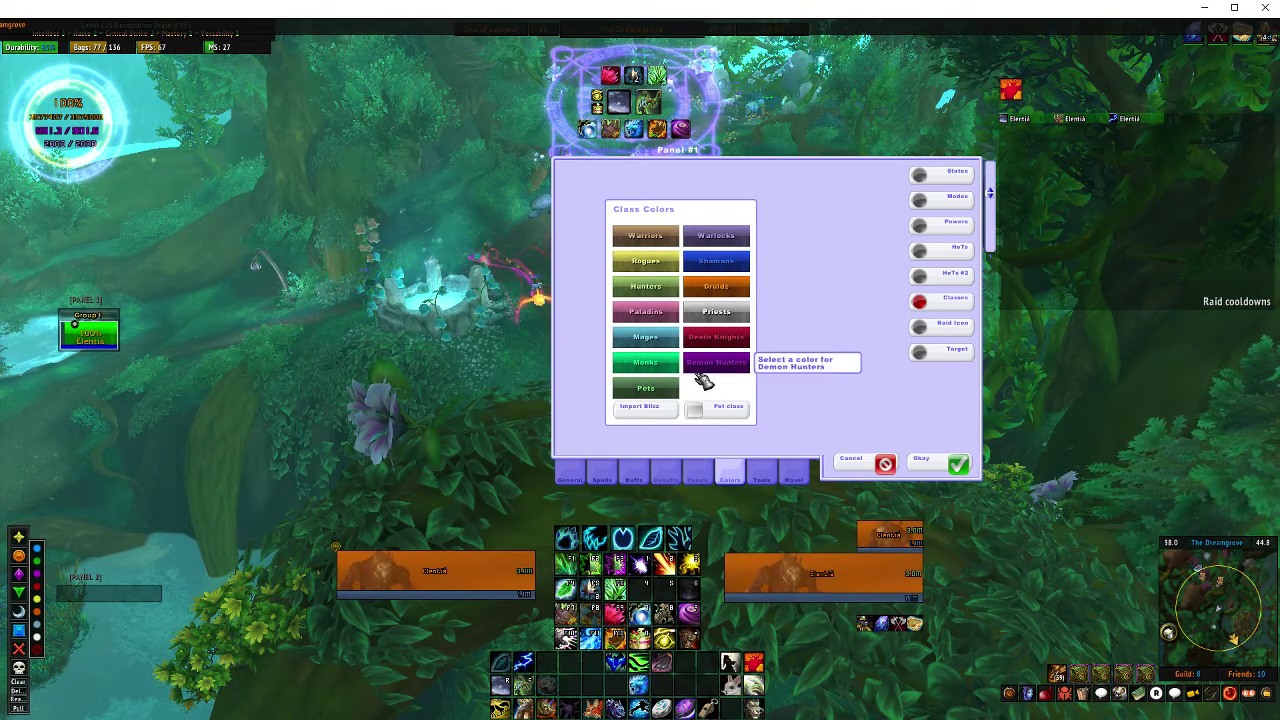
{"action": "left_click", "coordinate": [950, 325]}
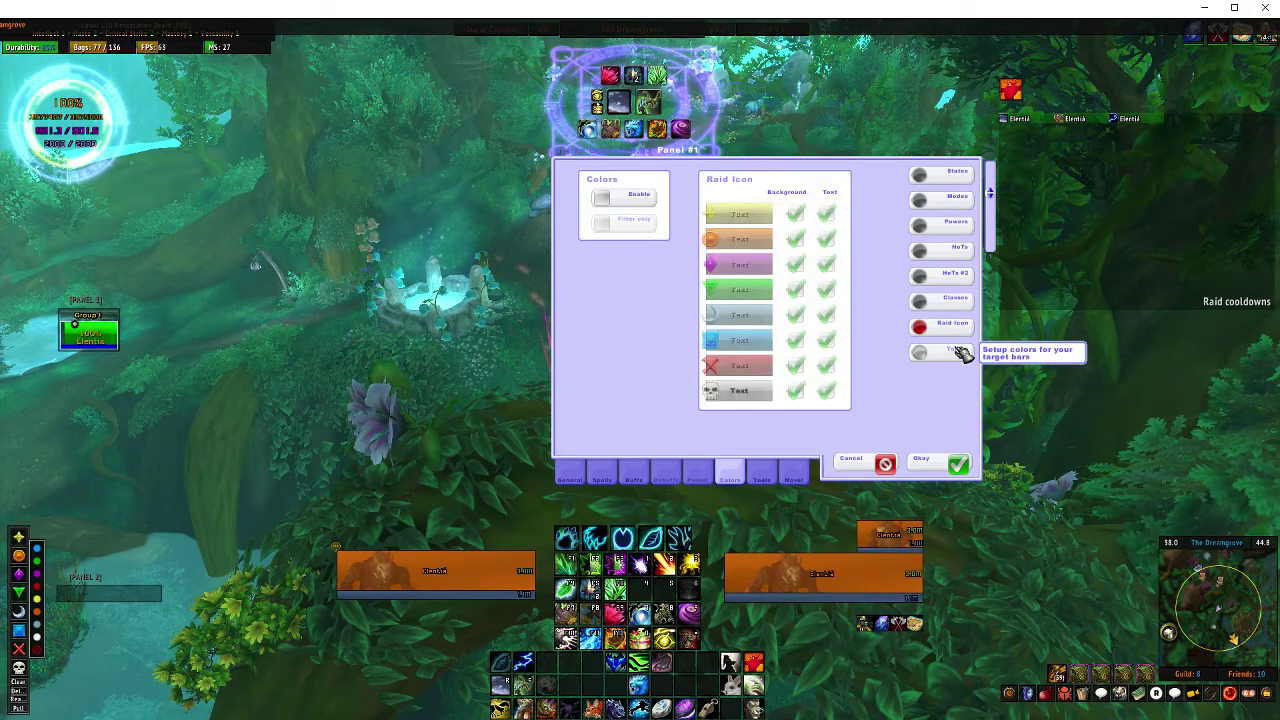
{"action": "left_click", "coordinate": [613, 200]}
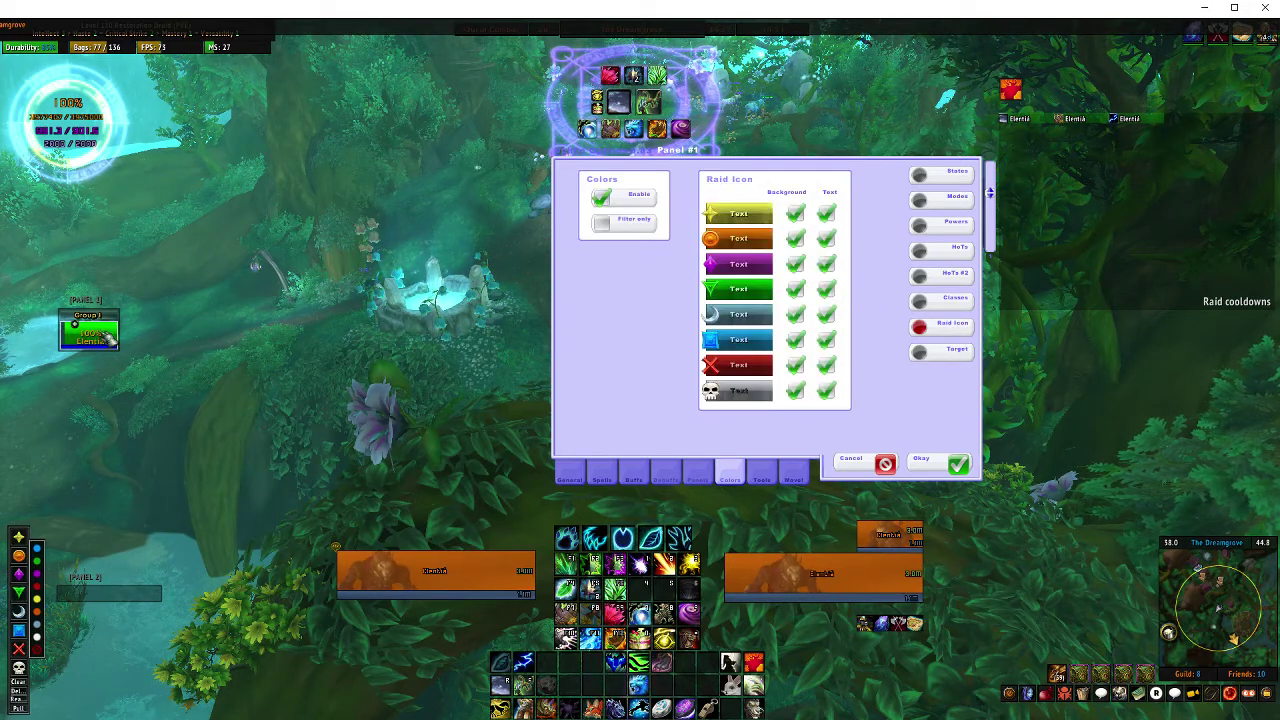
{"action": "left_click", "coordinate": [19, 540]}
{"action": "left_click", "coordinate": [19, 592]}
{"action": "left_click", "coordinate": [19, 610]}
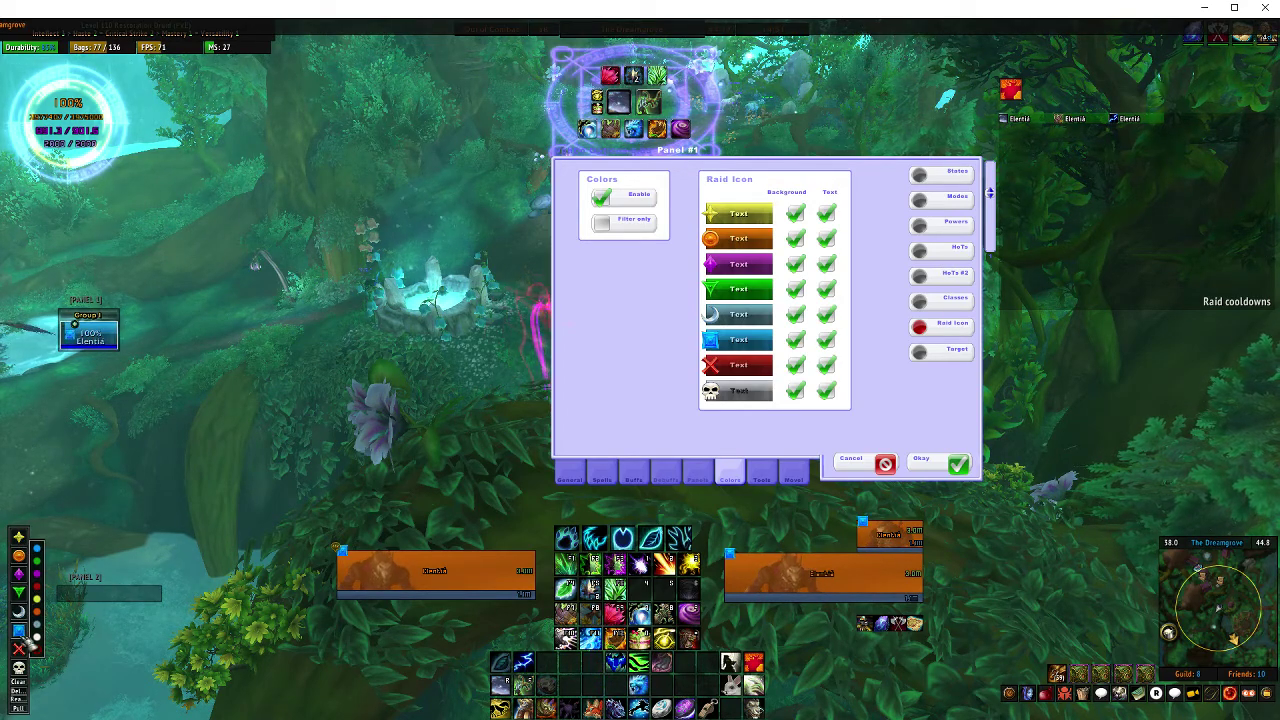
{"action": "left_click", "coordinate": [648, 220]}
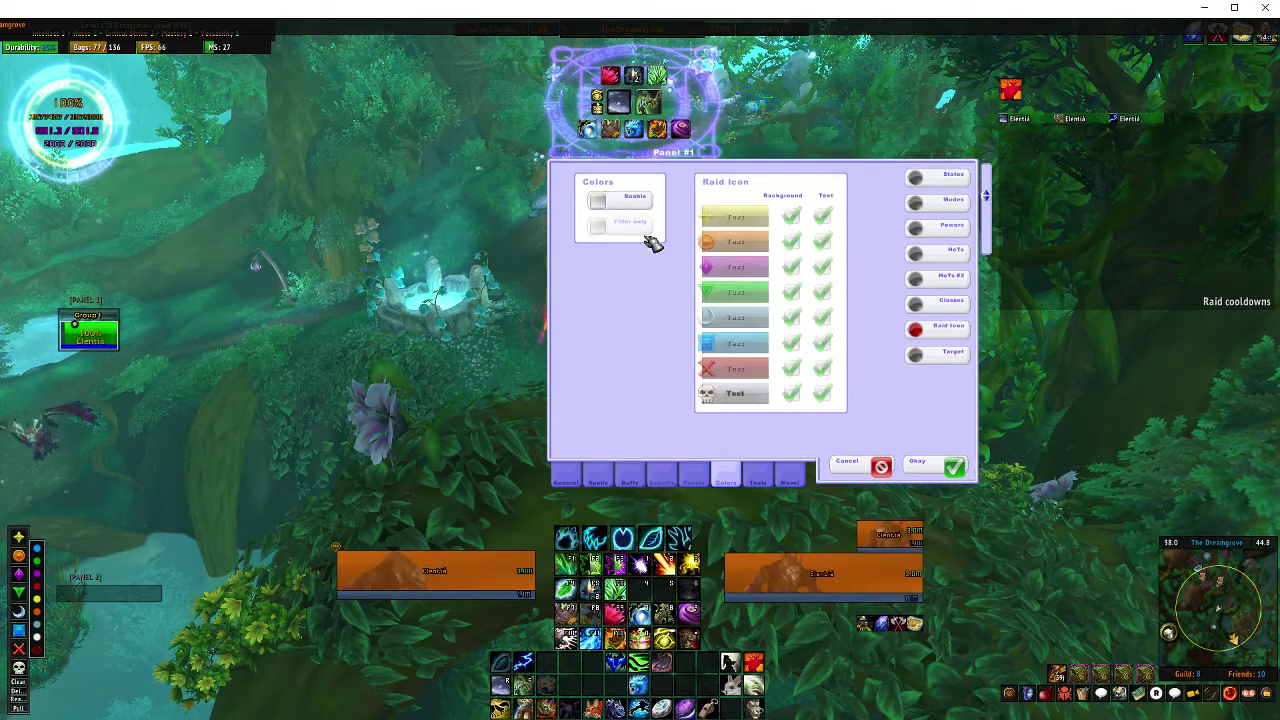
{"action": "left_click", "coordinate": [945, 360]}
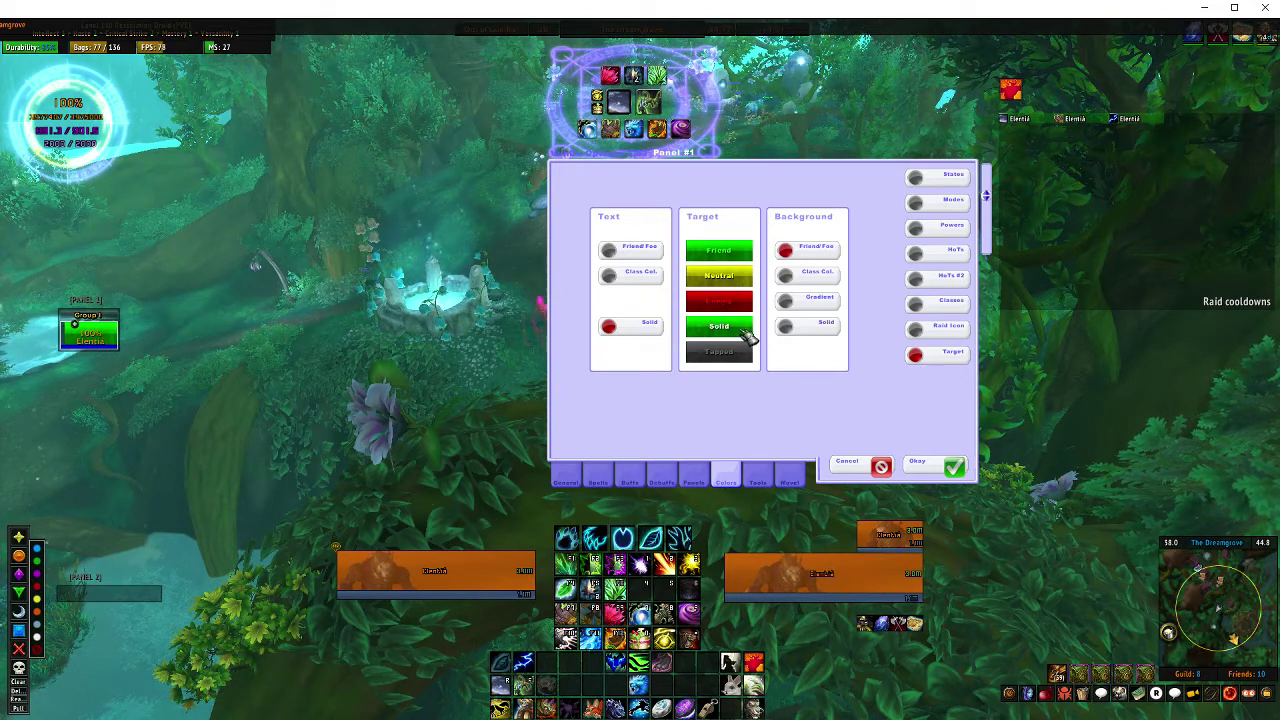
{"action": "left_click", "coordinate": [758, 482]}
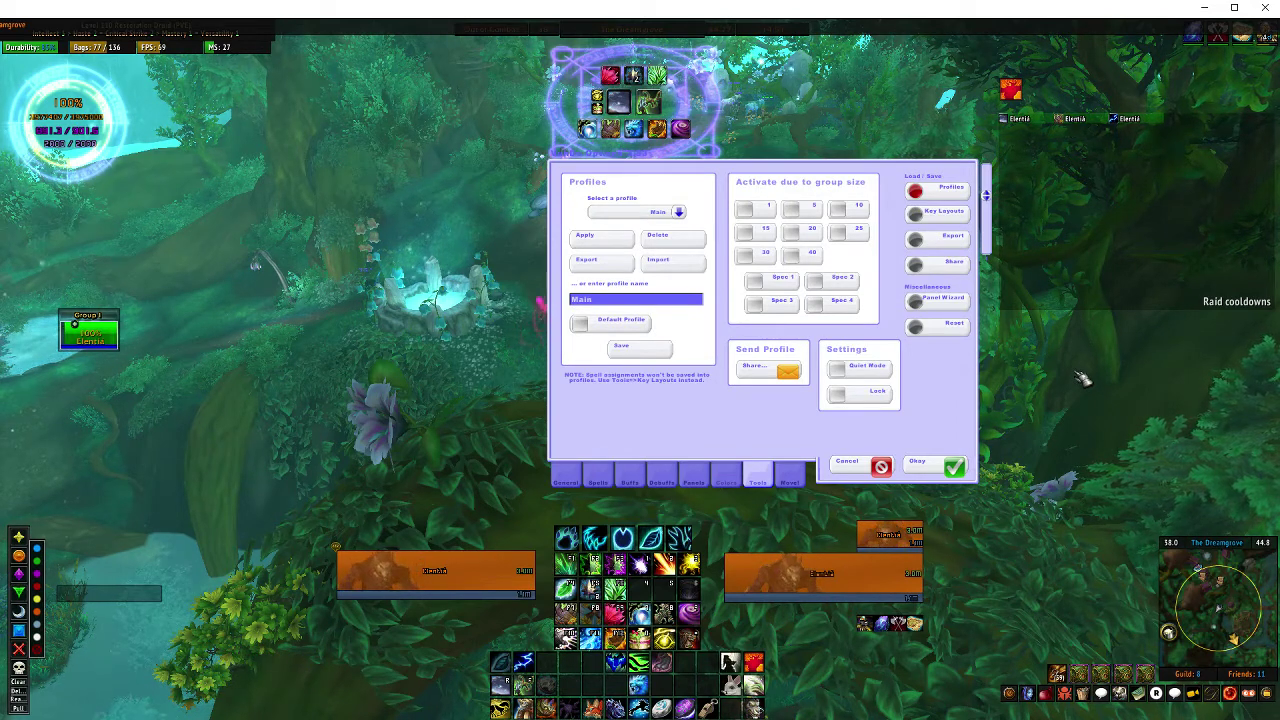
Pick the character profile, decline its overwrite on Apply, and reselect the MAIN profile.
{"action": "left_click", "coordinate": [680, 214]}
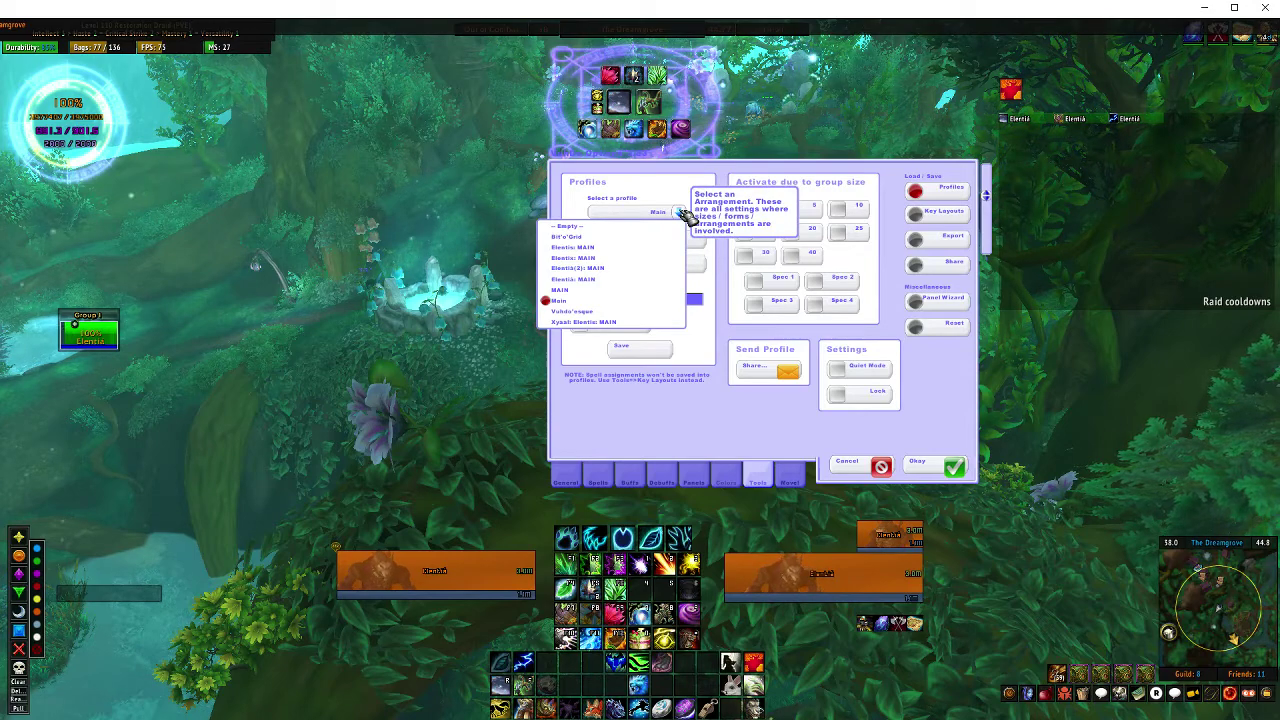
{"action": "left_click", "coordinate": [600, 276]}
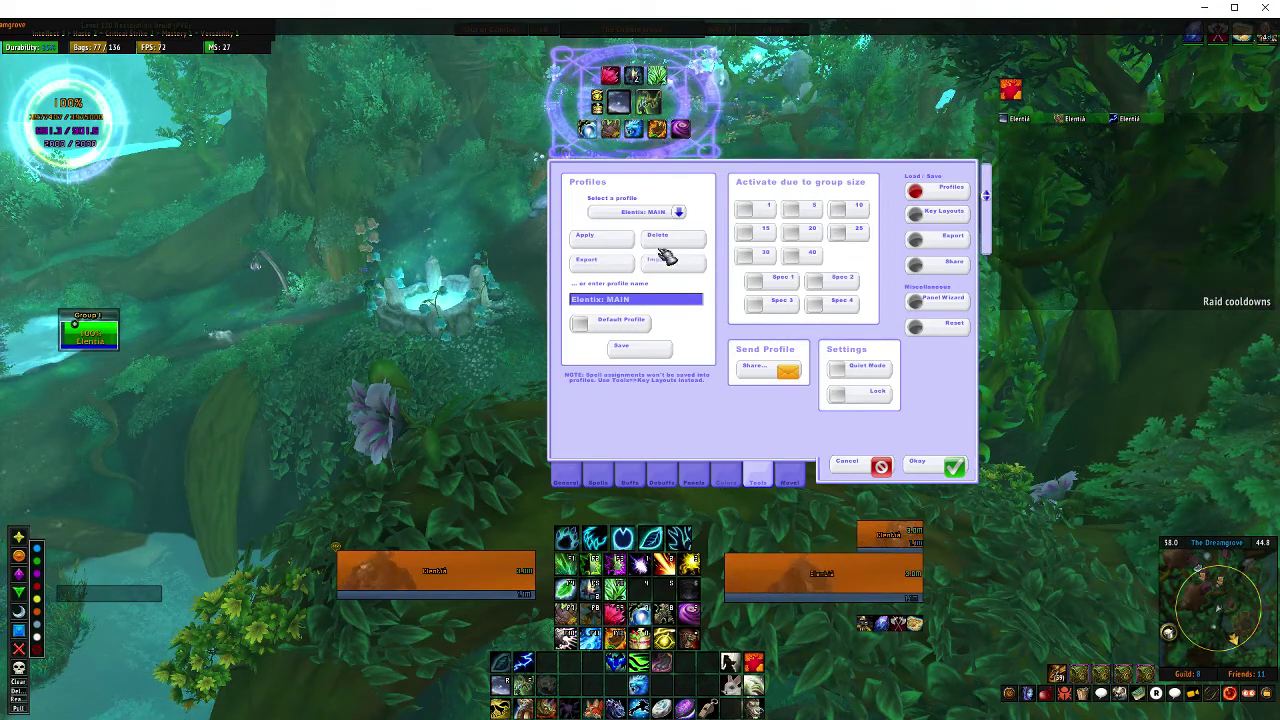
{"action": "left_click", "coordinate": [678, 212]}
{"action": "left_click", "coordinate": [591, 259]}
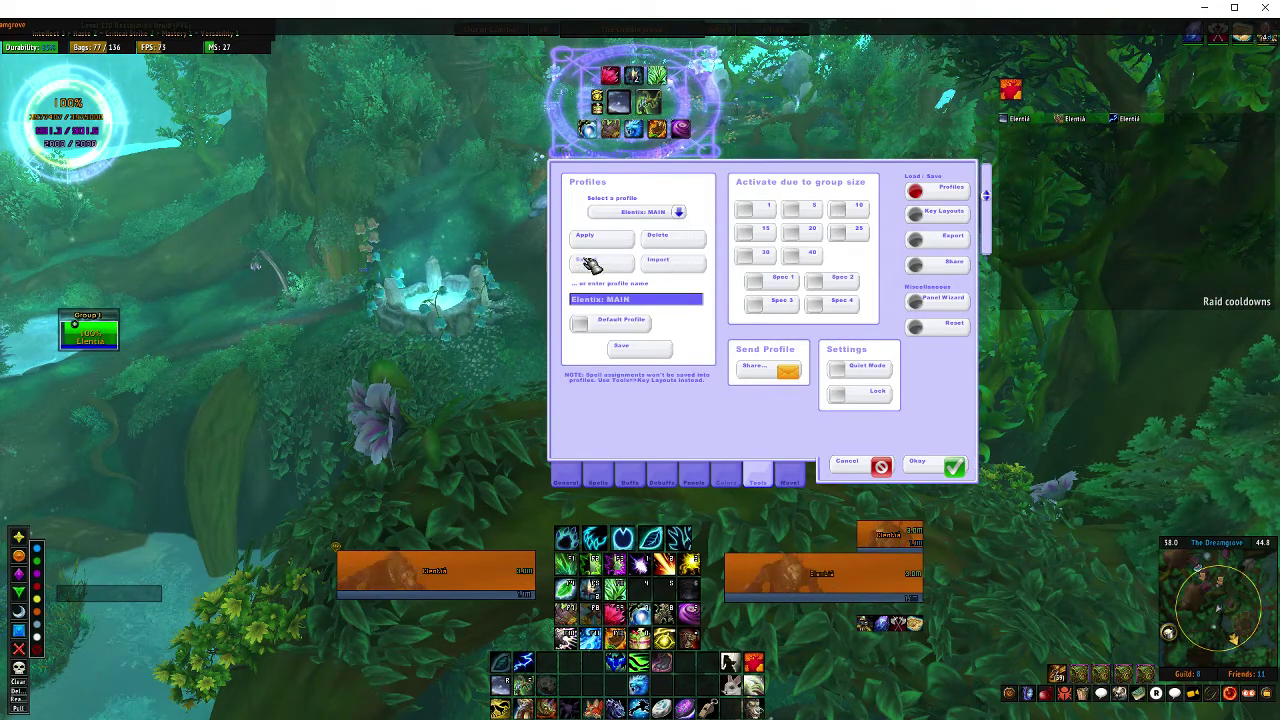
{"action": "left_click", "coordinate": [604, 241]}
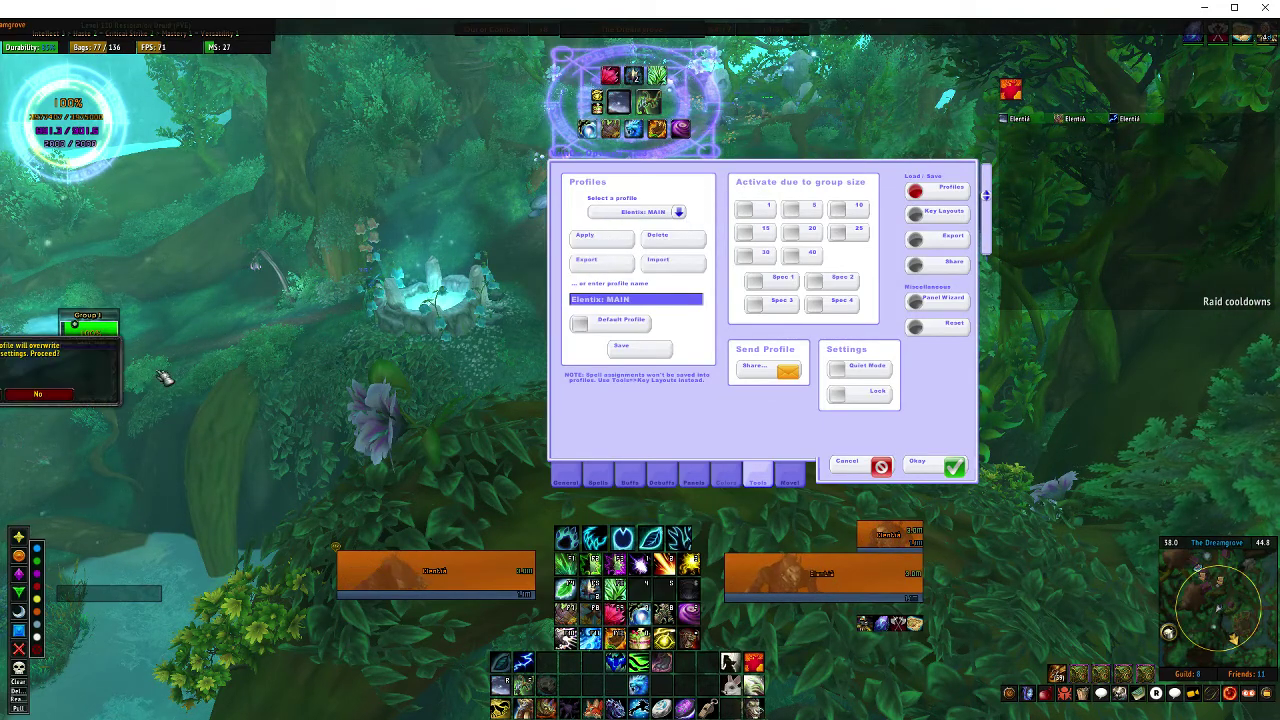
{"action": "left_click", "coordinate": [40, 394]}
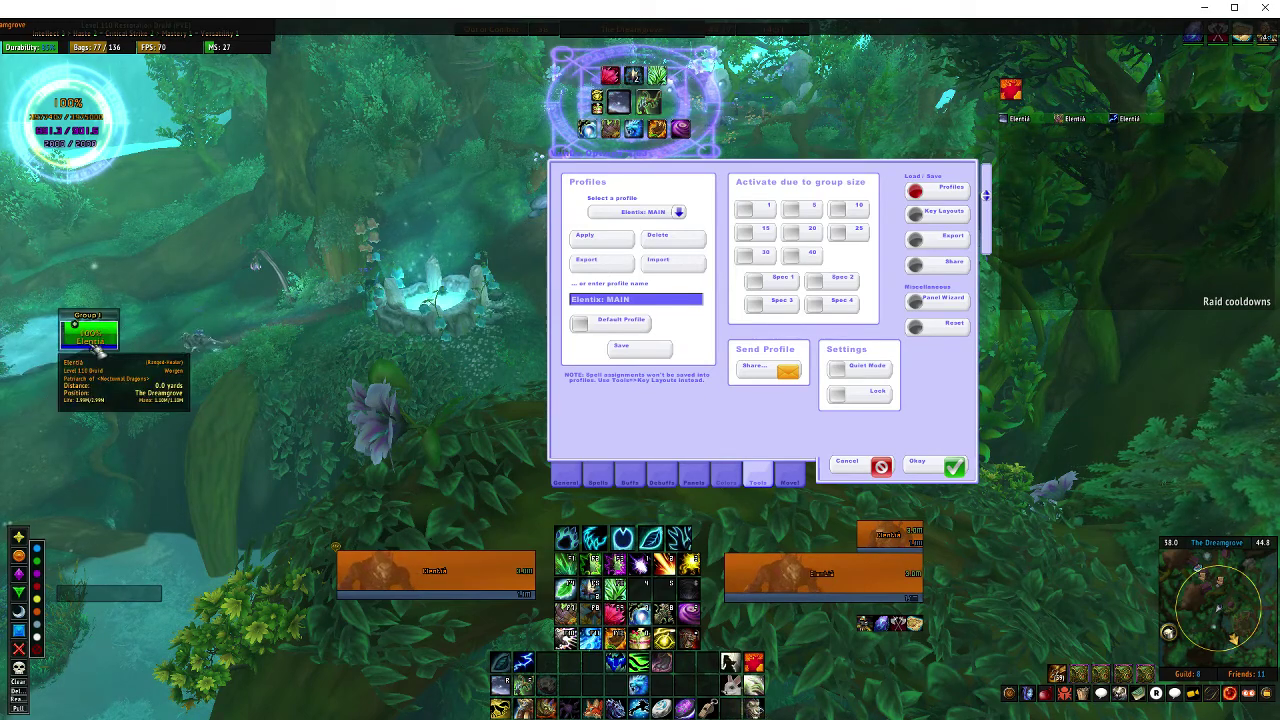
{"action": "left_click", "coordinate": [679, 213]}
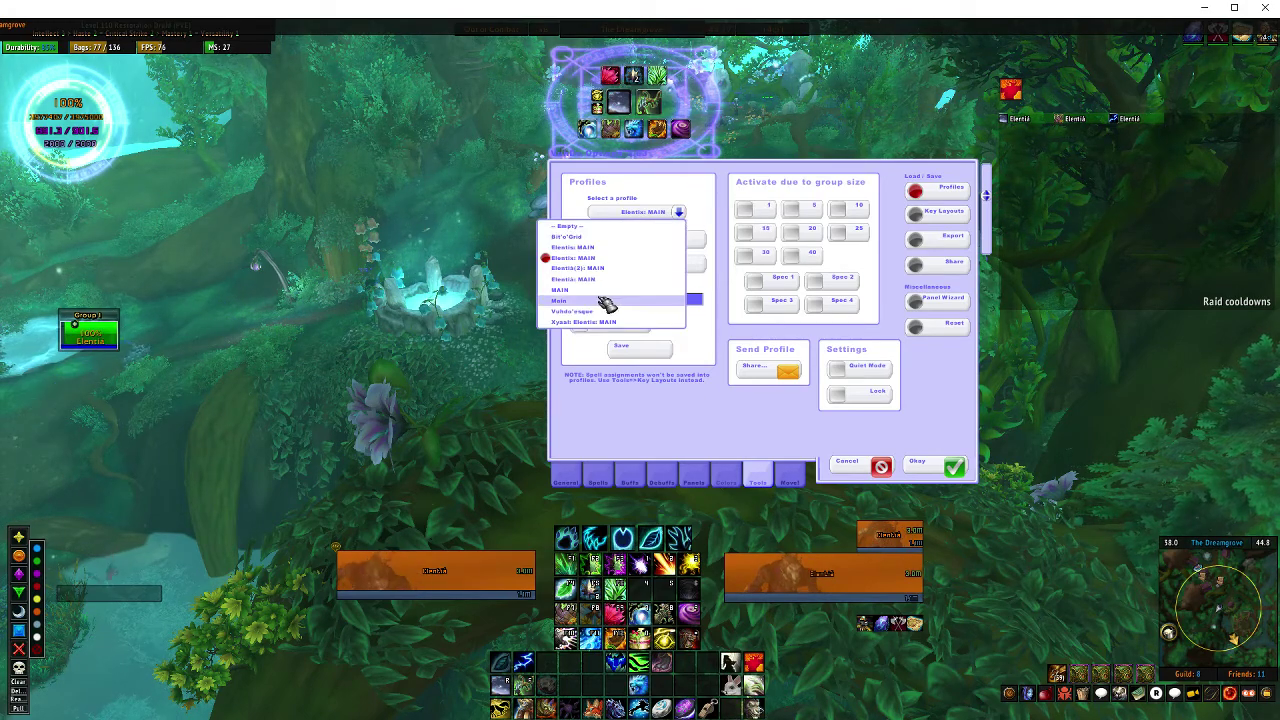
{"action": "left_click", "coordinate": [630, 290]}
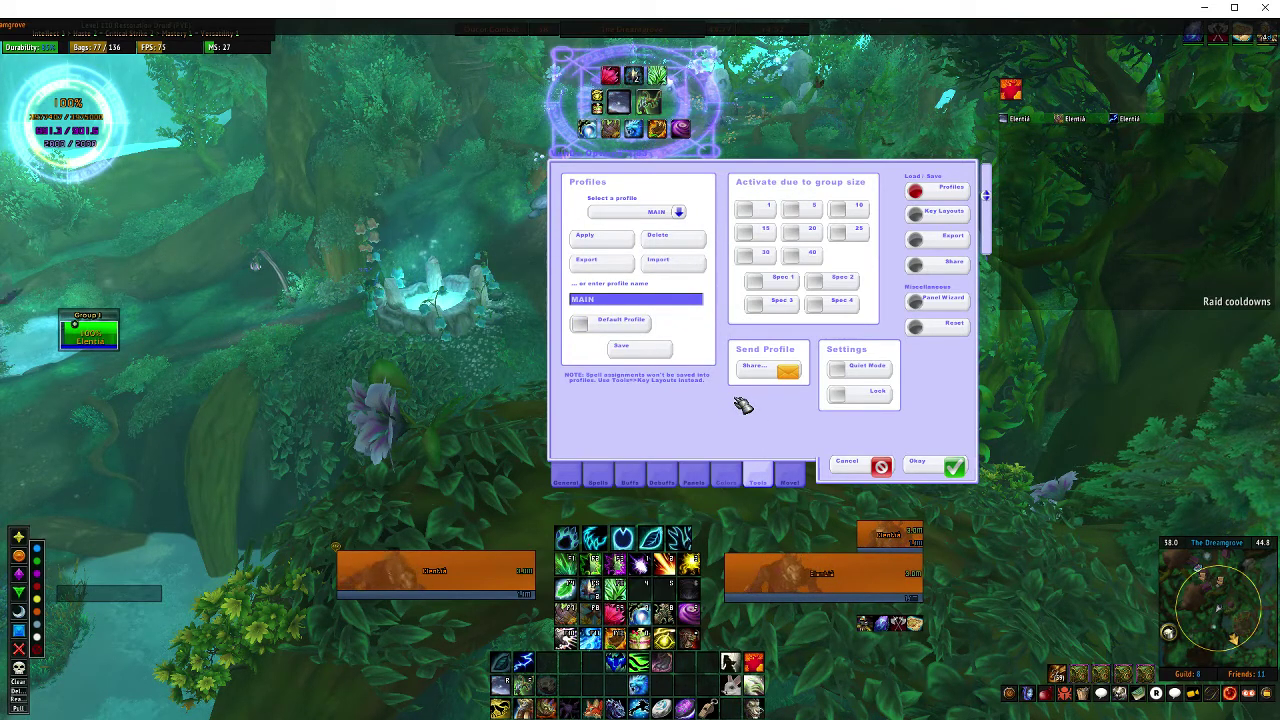
{"action": "left_click", "coordinate": [936, 216]}
Browse the Tools pages Key Layouts, Export, Share, Panel Wizard and Reset, ending on the Move page.
{"action": "left_click", "coordinate": [940, 238]}
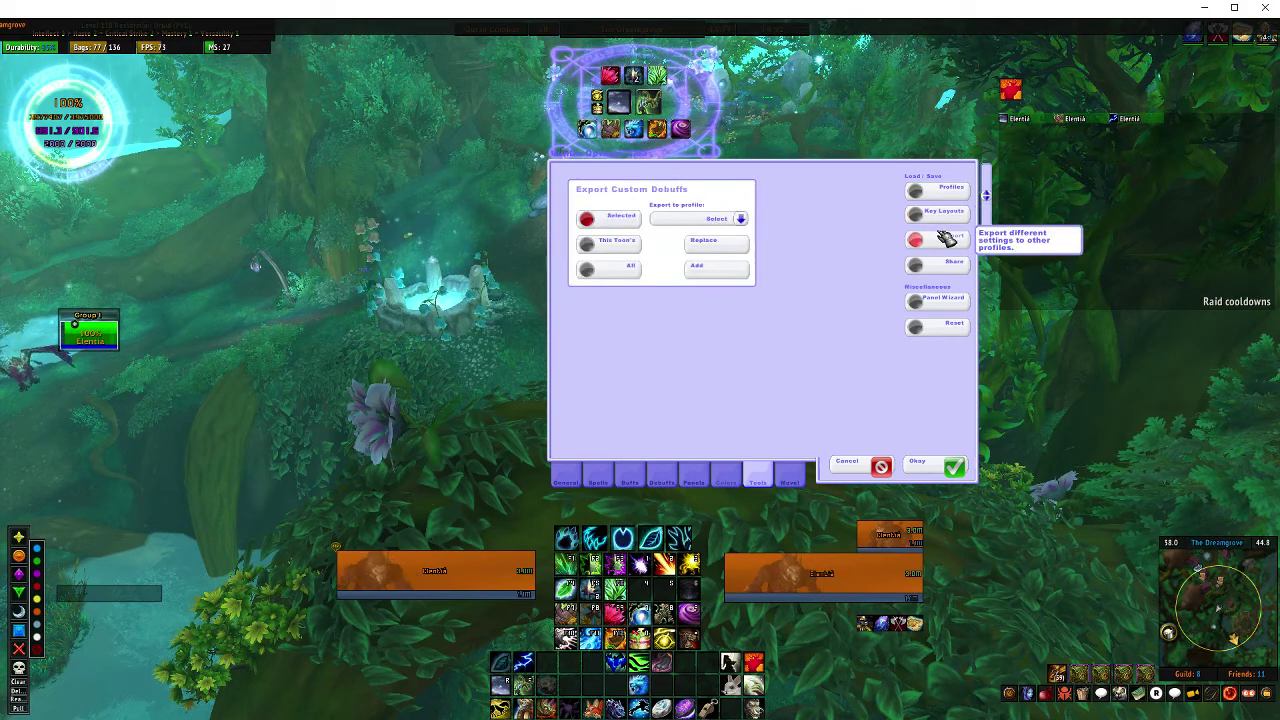
{"action": "left_click", "coordinate": [952, 275]}
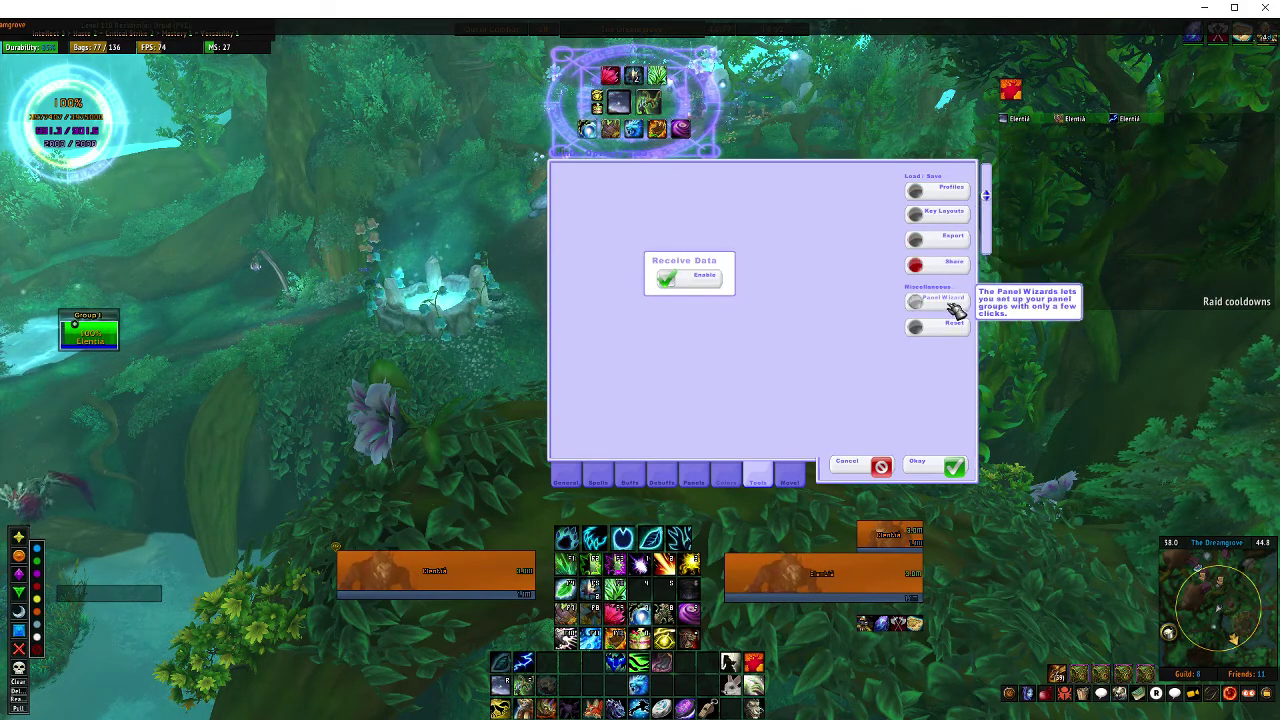
{"action": "left_click", "coordinate": [945, 298]}
{"action": "left_click", "coordinate": [945, 324]}
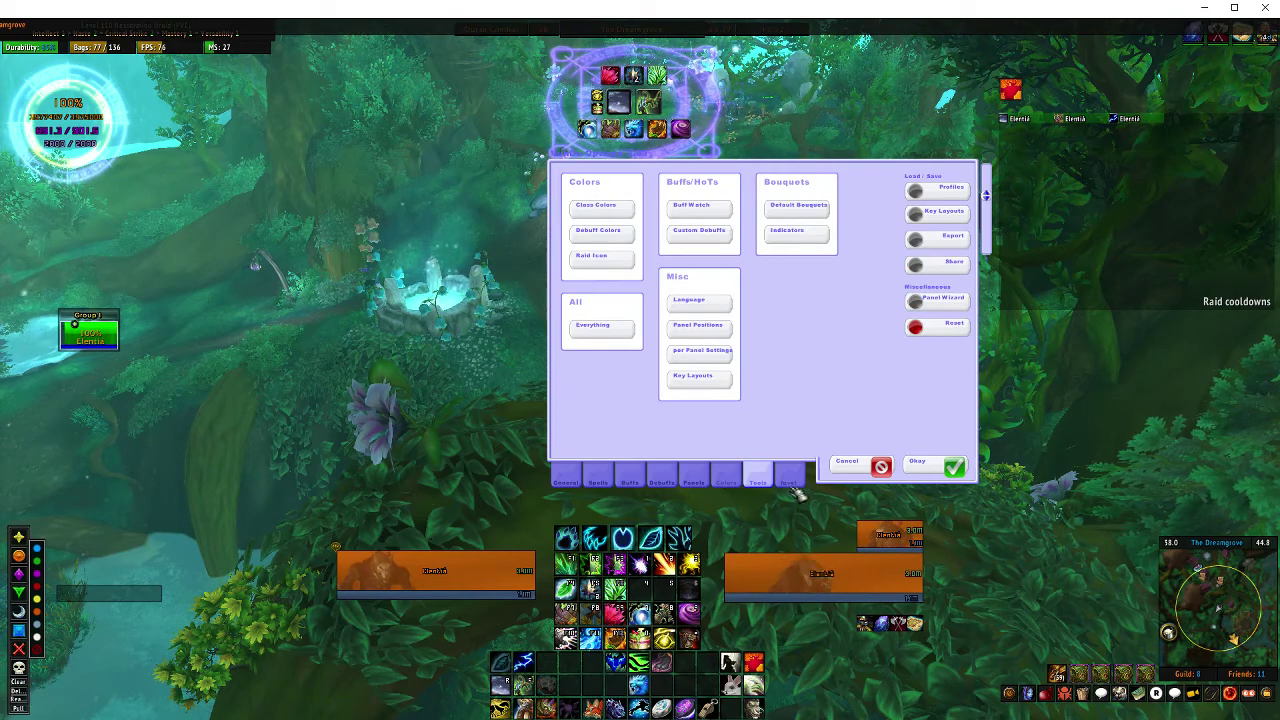
{"action": "left_click", "coordinate": [945, 190]}
{"action": "left_click", "coordinate": [950, 240]}
{"action": "left_click", "coordinate": [955, 266]}
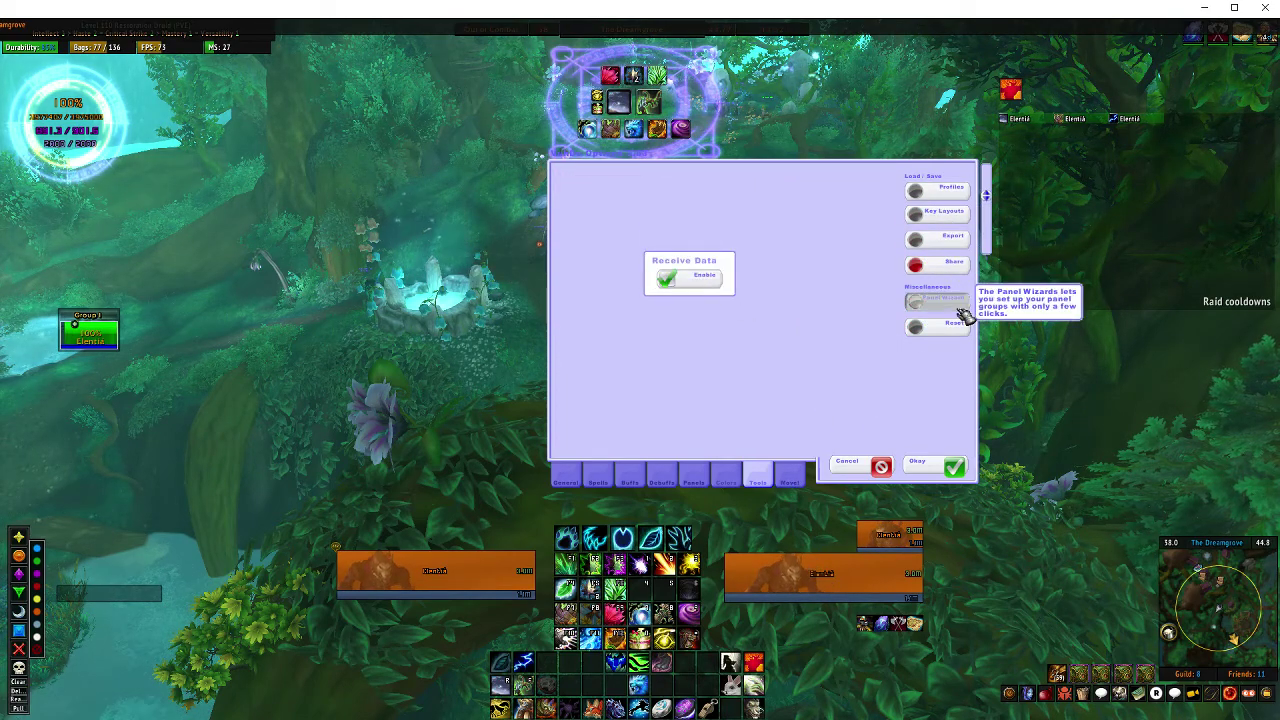
{"action": "left_click", "coordinate": [950, 299]}
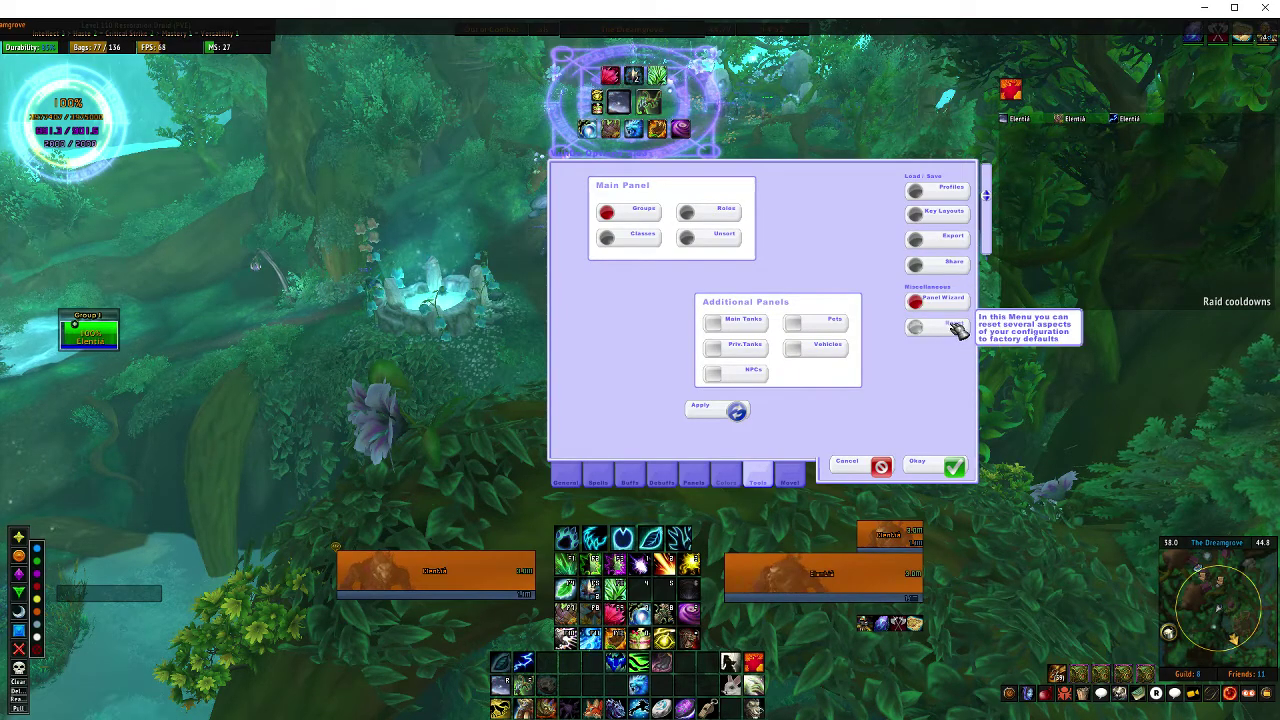
{"action": "left_click", "coordinate": [922, 326]}
{"action": "left_click", "coordinate": [945, 238]}
{"action": "left_click", "coordinate": [940, 214]}
{"action": "left_click", "coordinate": [787, 481]}
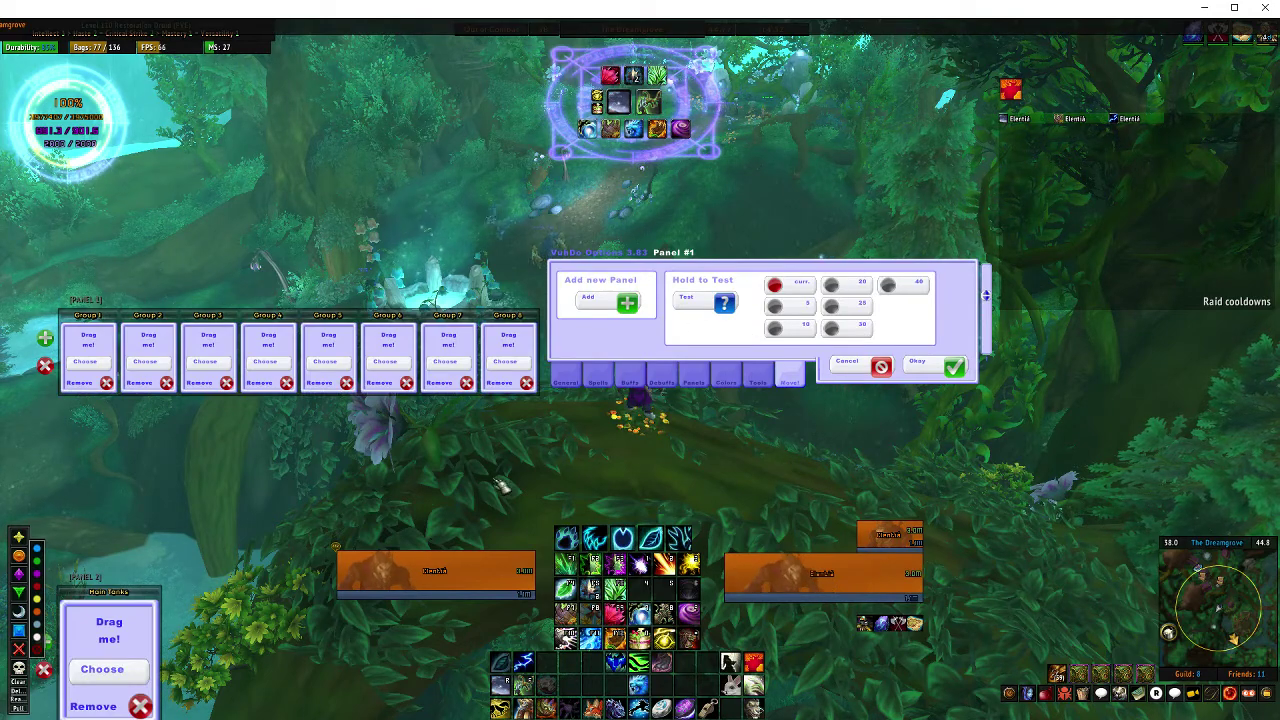
Preview test frames for 30, 40 and 5-player group sizes.
{"action": "left_click", "coordinate": [831, 328]}
{"action": "left_click", "coordinate": [728, 302]}
{"action": "left_click", "coordinate": [890, 286]}
{"action": "left_click", "coordinate": [774, 306]}
{"action": "left_click", "coordinate": [728, 304]}
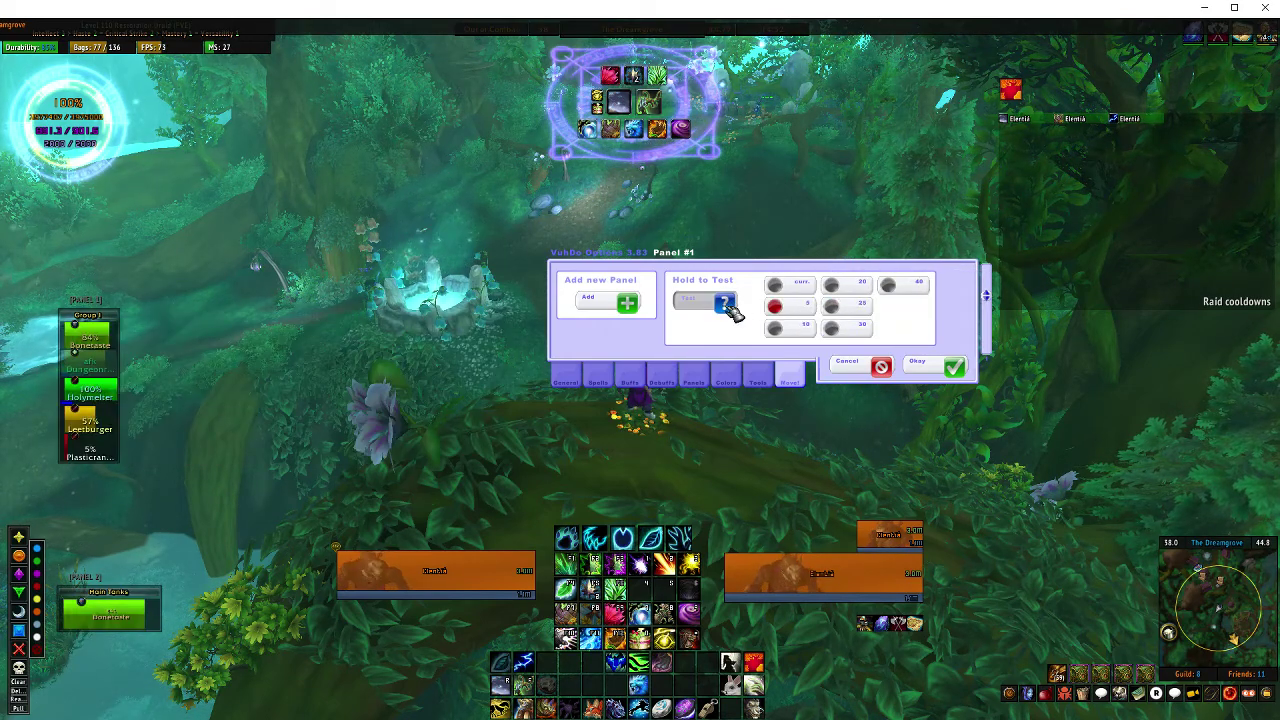
Preview the current group's frames, then confirm with Okay and close the options.
{"action": "left_click", "coordinate": [774, 286]}
{"action": "left_click", "coordinate": [728, 304]}
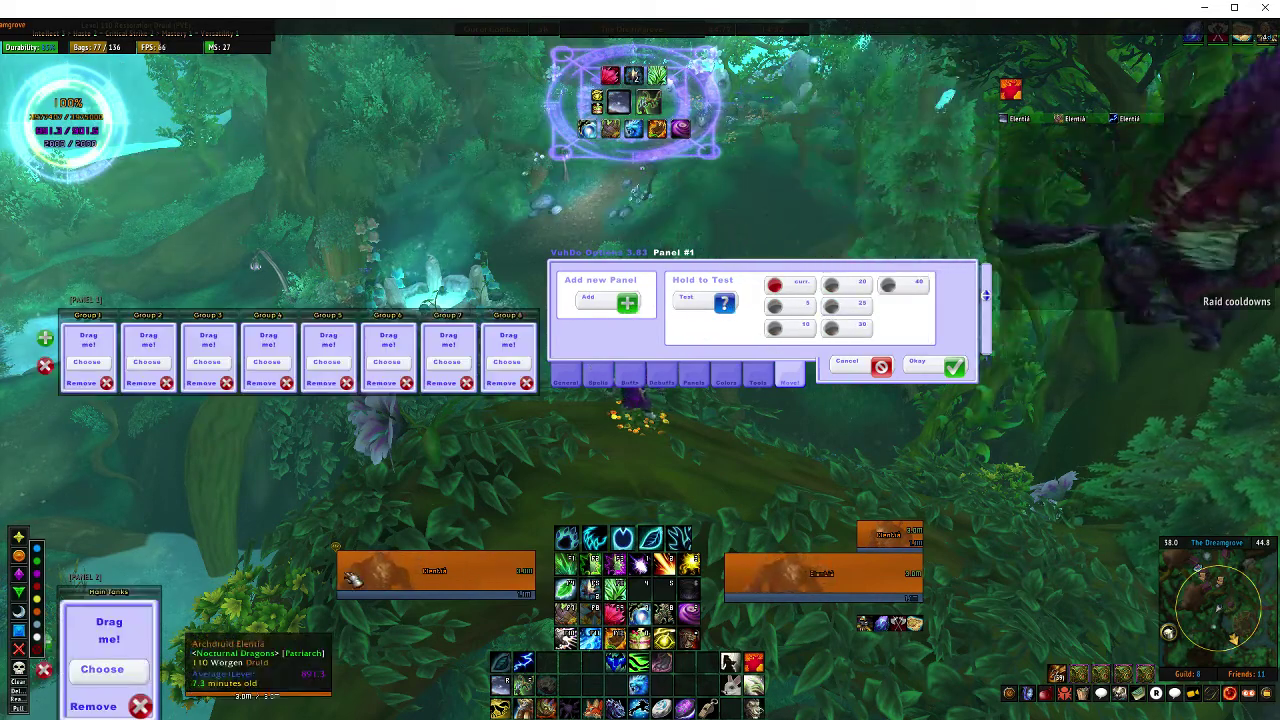
{"action": "left_click", "coordinate": [954, 367]}
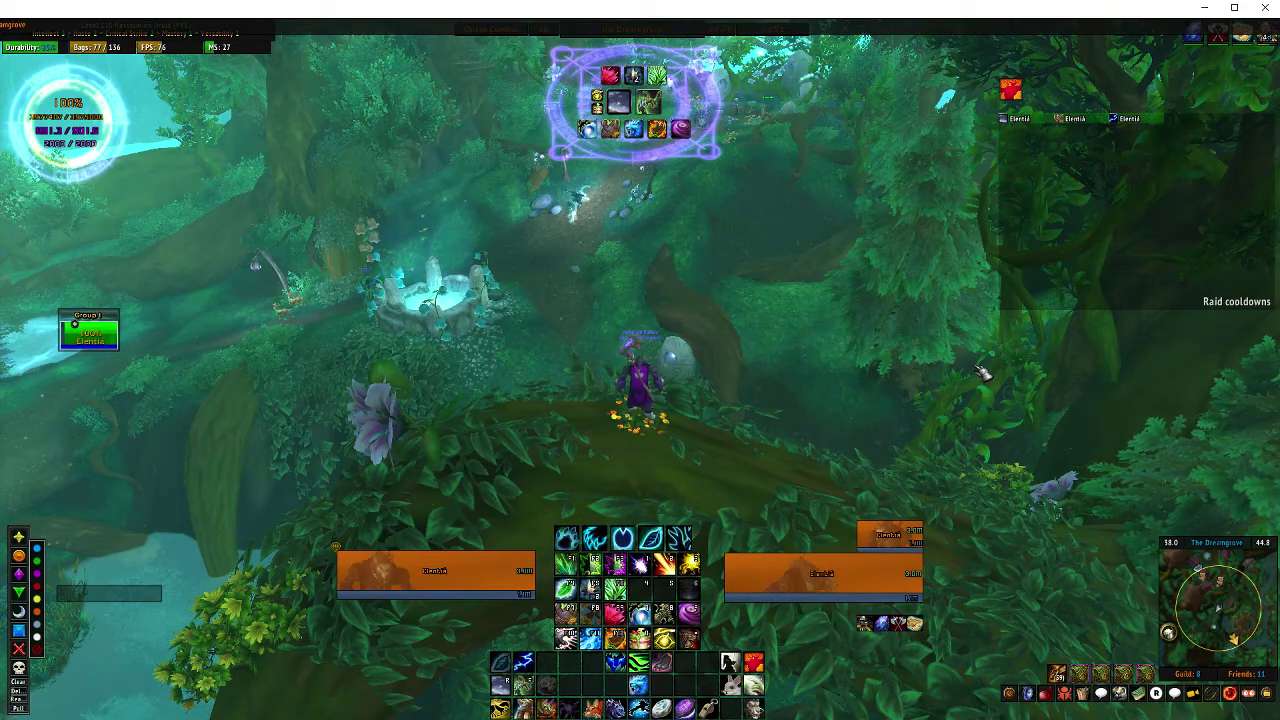
{"action": "key", "text": "Escape"}
{"action": "key", "text": "Escape"}
{"action": "key", "text": "Escape"}
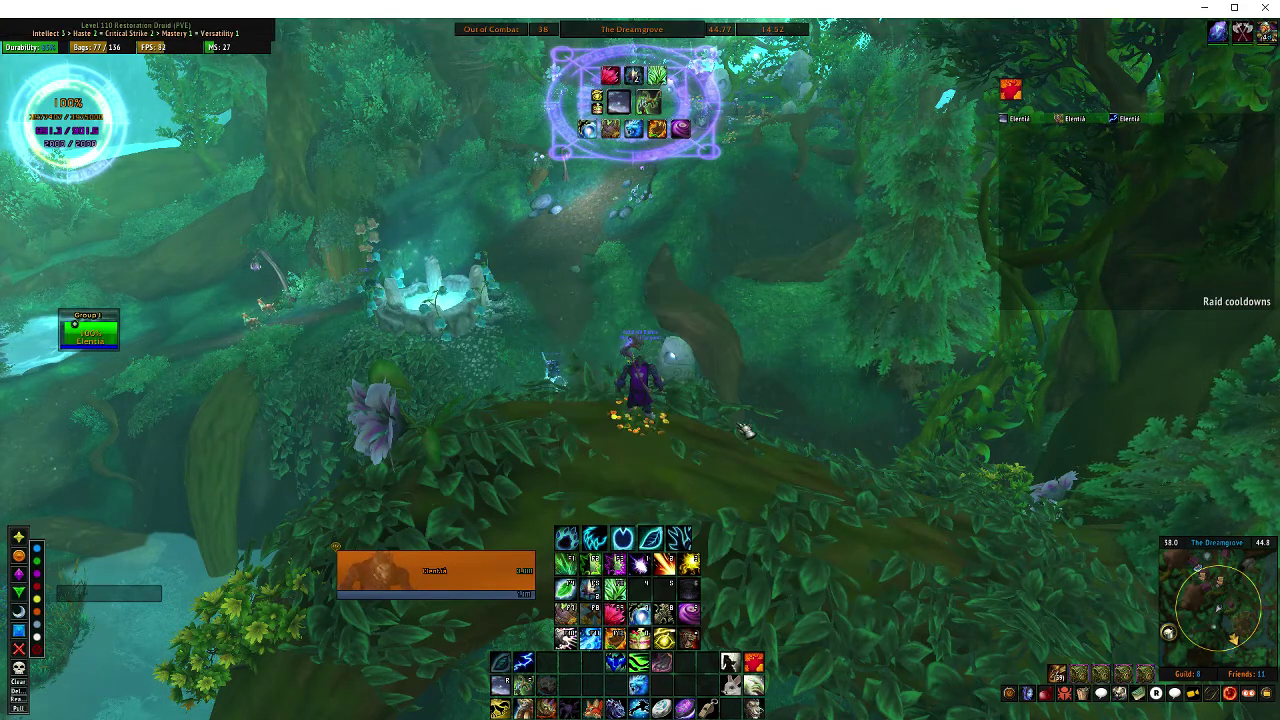